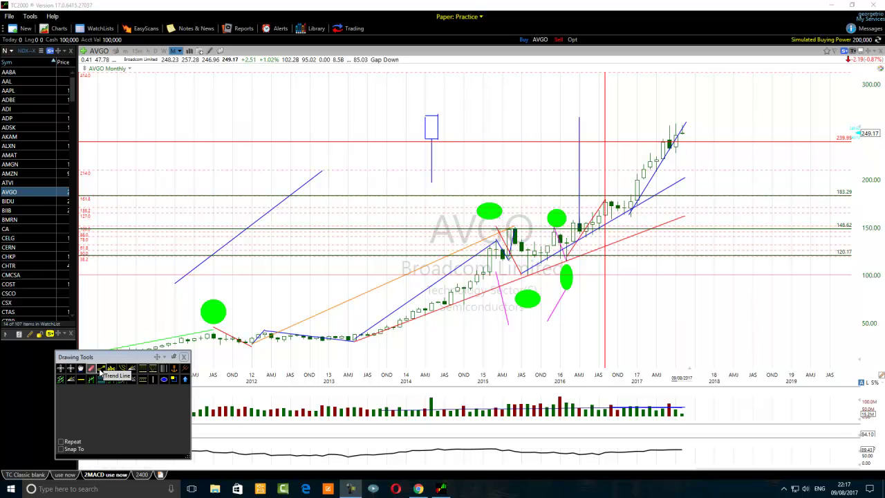
Step: Draw a short blue trend line slanting down to the top of the June 2017 candle as an arrow shaft
left_click(100, 370)
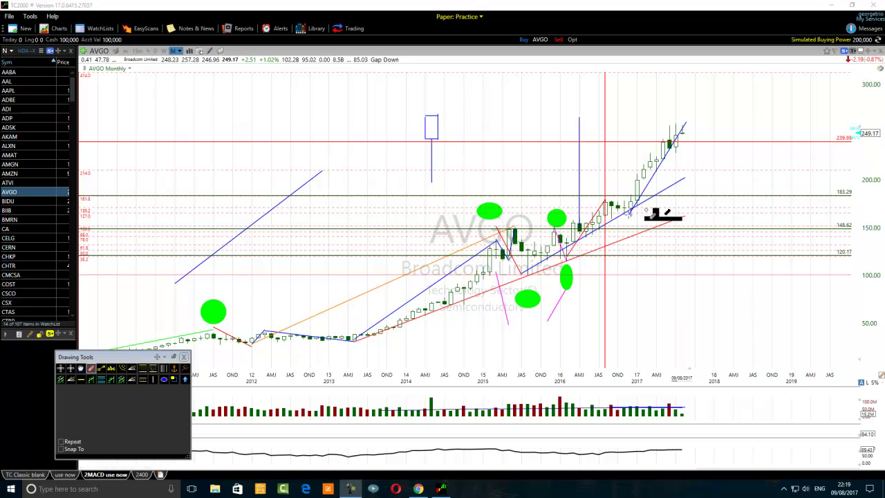
scroll(643, 197, "up", 3)
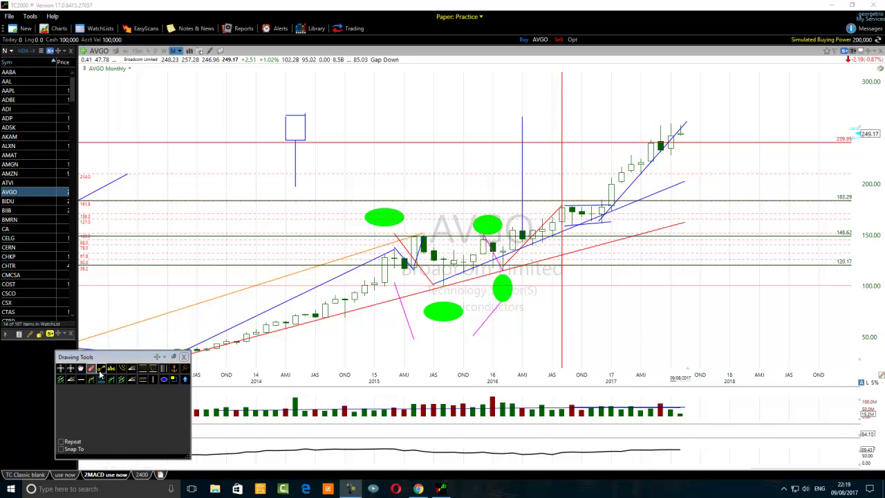
left_click(101, 370)
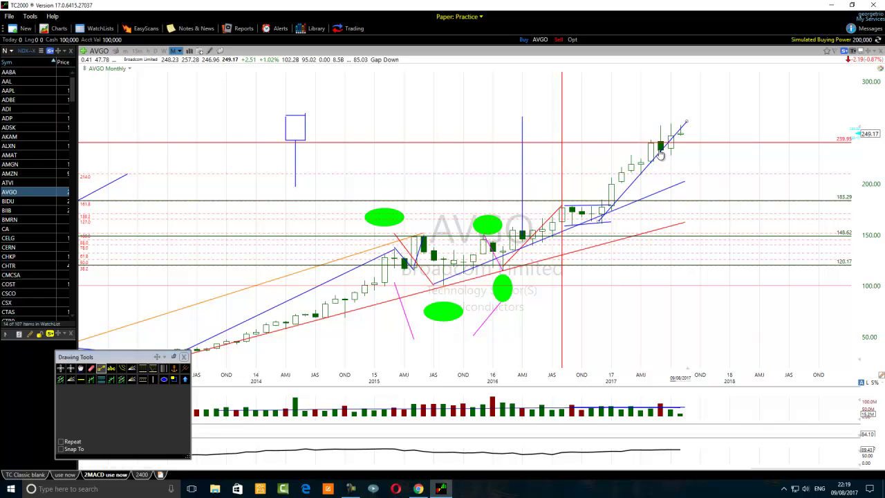
scroll(662, 150, "up", 3)
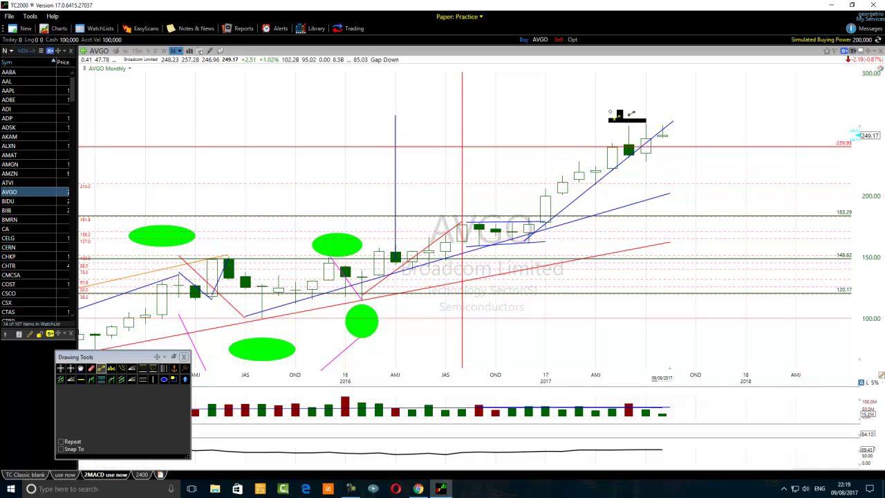
left_click_drag(595, 105, 626, 133)
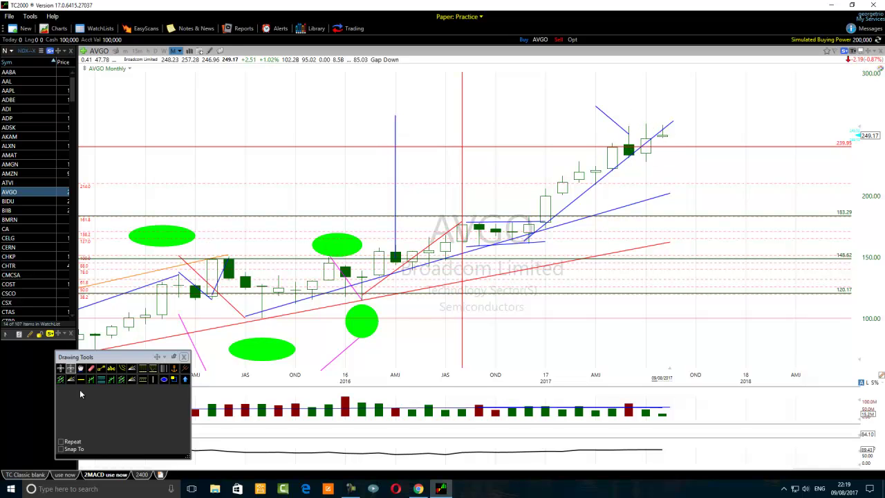
Step: Add two short arrowhead strokes with trend lines at the shaft's lower end above the June 2017 candle
left_click_drag(332, 258, 635, 129)
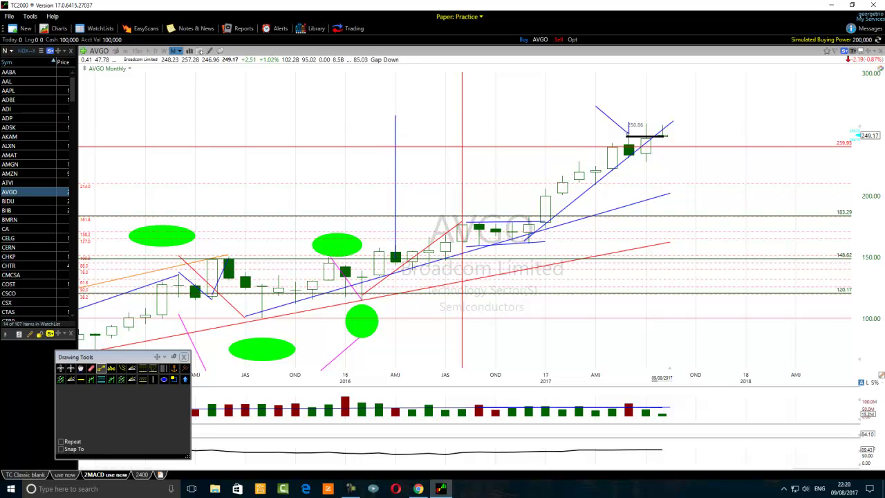
key("Delete")
left_click(101, 368)
left_click(624, 137)
key("Escape")
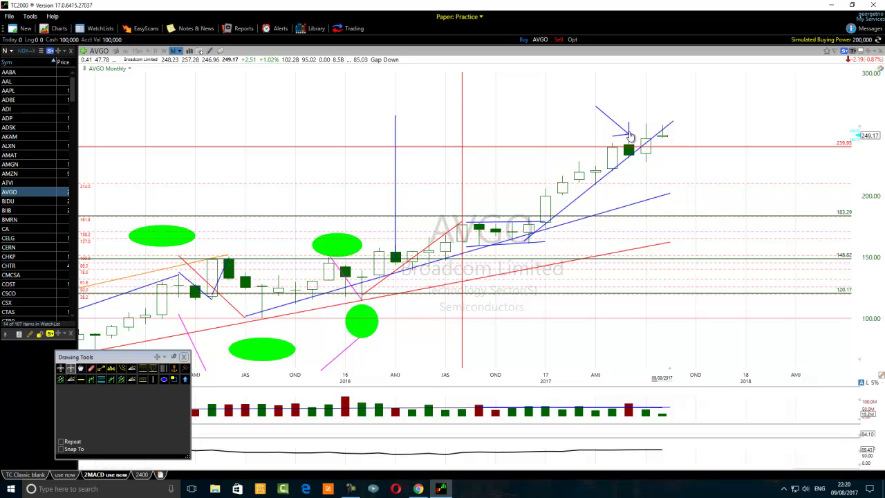
Step: Move the blue vertical line from the 2016 candles to the empty area above the 2012 candles
mouse_move(631, 156)
scroll(553, 124, "down", 2)
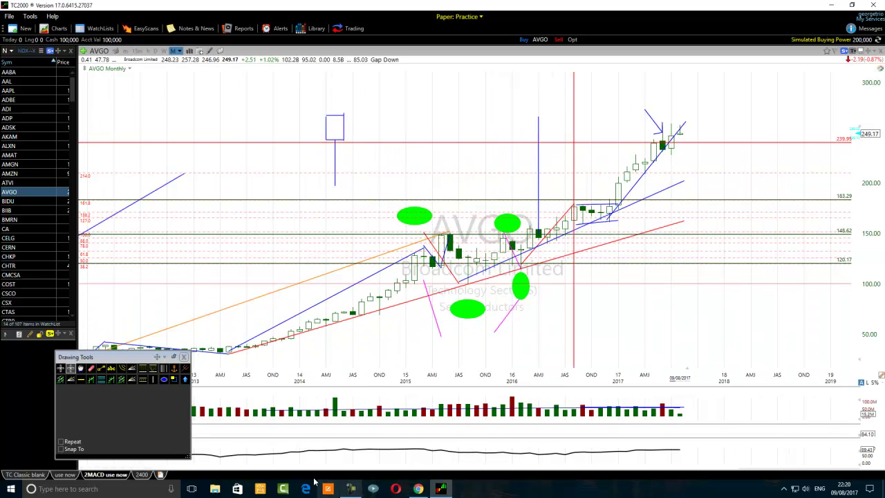
scroll(276, 359, "down", 2)
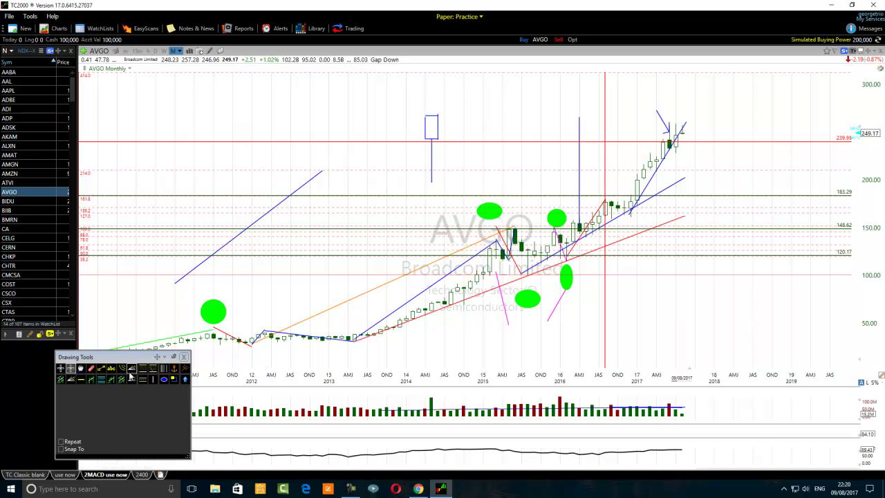
left_click(61, 368)
left_click(296, 263)
left_click(165, 381)
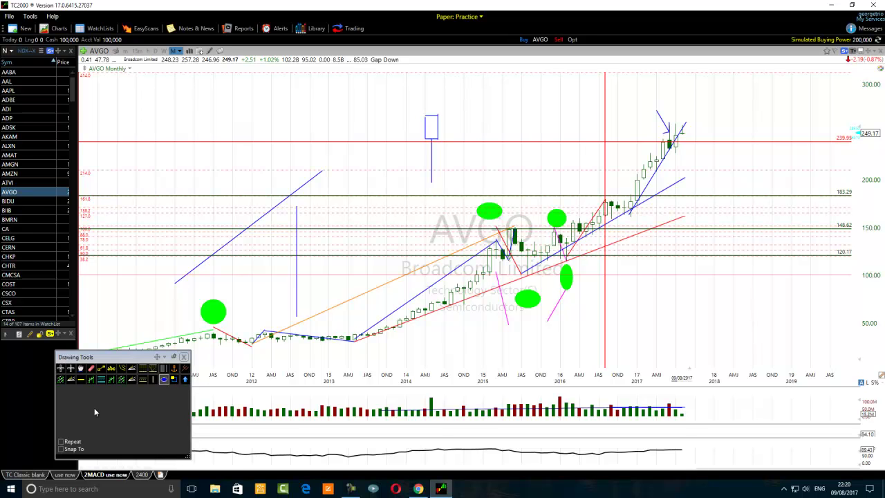
Step: Erase the four green ellipses and the two lower magenta lines around the 2015 and early 2016 candles
left_click(90, 370)
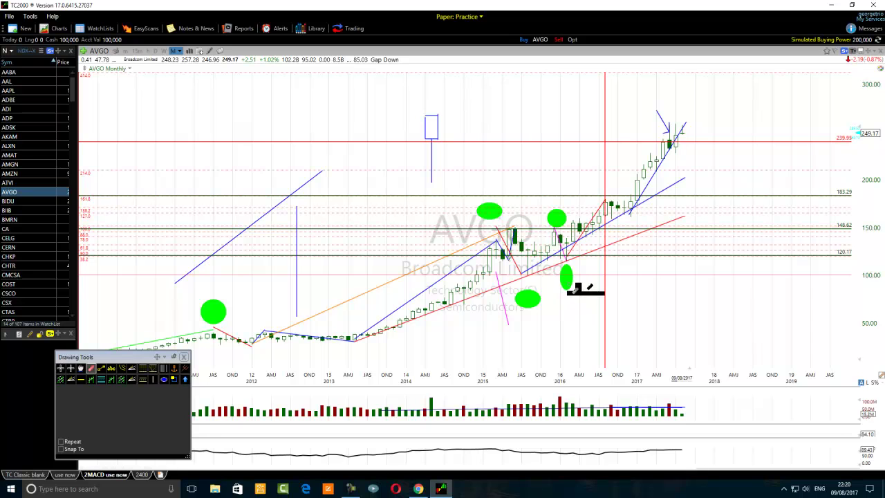
left_click(566, 283)
left_click(523, 304)
left_click(506, 304)
left_click(496, 217)
left_click(560, 223)
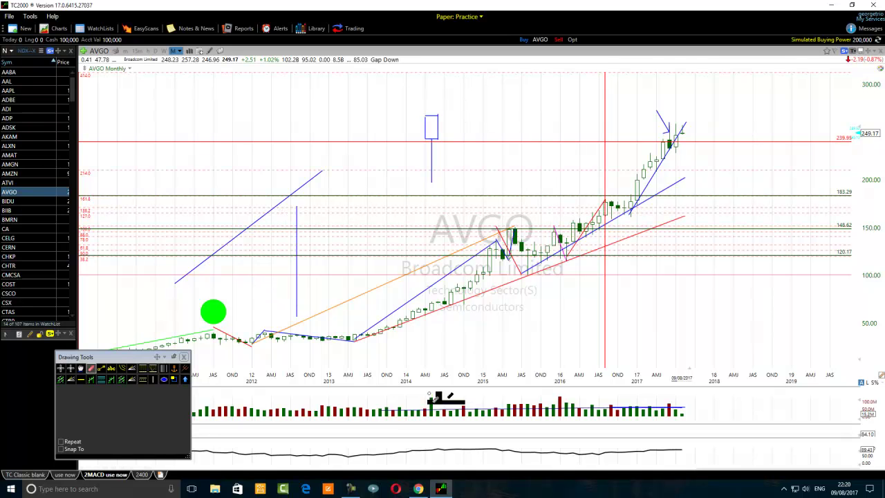
Step: Mark the 2013 low and the 2015 high on the monthly chart with green ellipses
scroll(415, 370, "down", 2)
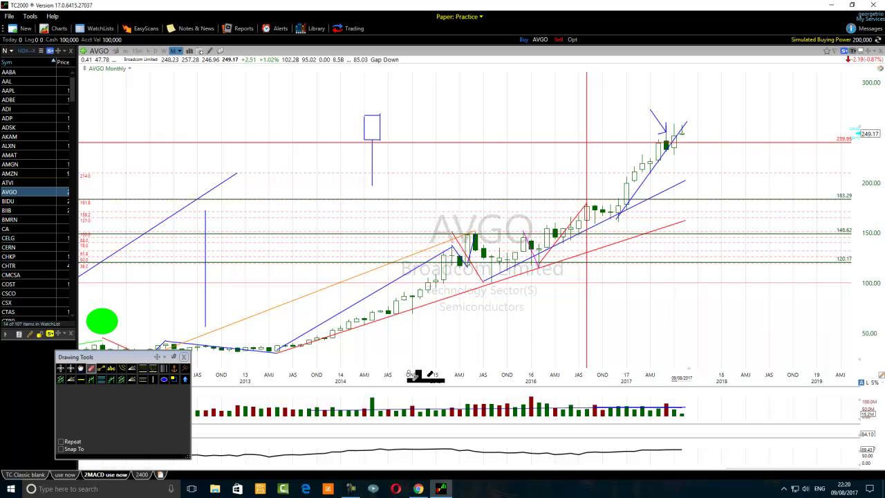
scroll(214, 367, "up", 2)
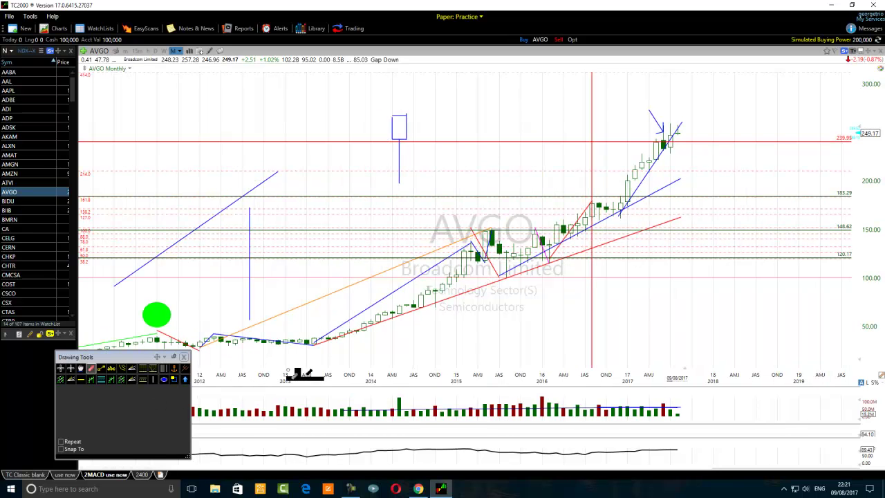
left_click(164, 380)
mouse_move(301, 345)
left_mouse_down()
mouse_move(340, 360)
mouse_move(346, 350)
mouse_move(328, 362)
mouse_move(313, 355)
left_mouse_up()
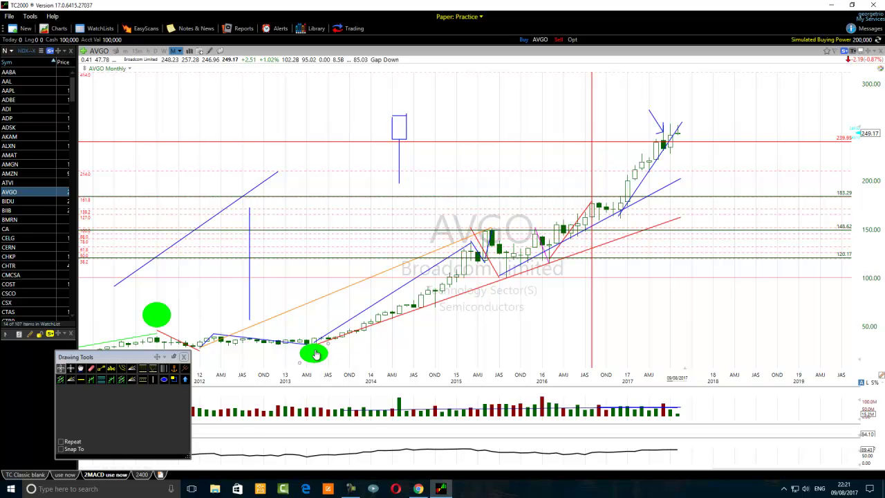
left_click(164, 380)
left_click_drag(513, 214, 477, 228)
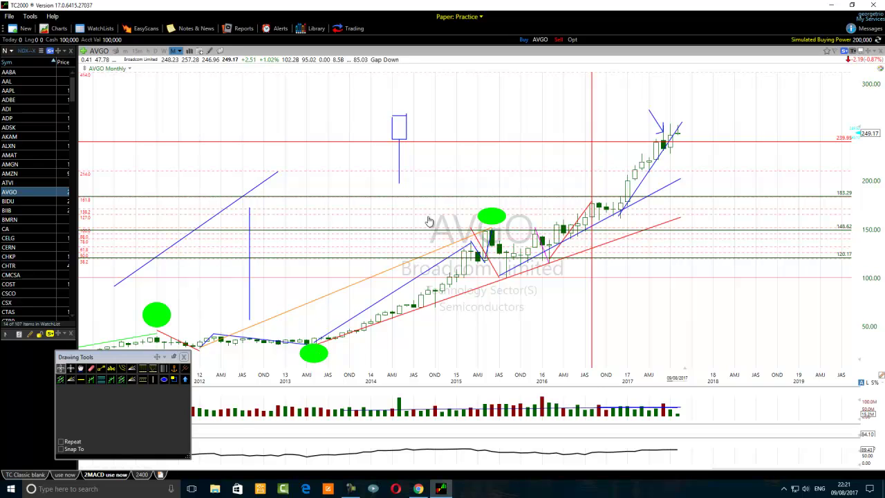
Step: Compare the blue vertical line with the 2013–2015 rise and stand it on the 148.62 level to project that distance upward
left_click_drag(248, 251, 282, 247)
left_click_drag(365, 246, 491, 273)
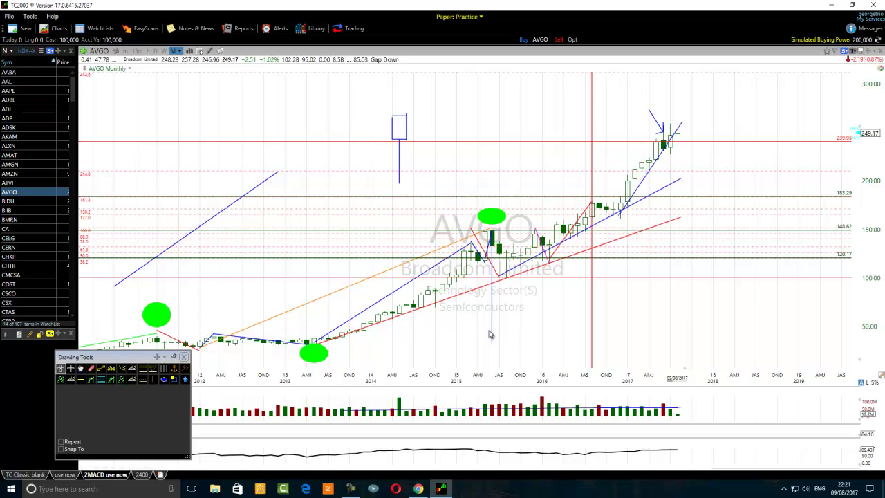
mouse_move(489, 335)
left_mouse_down()
mouse_move(500, 258)
mouse_move(511, 308)
mouse_move(546, 232)
mouse_move(514, 203)
left_mouse_up()
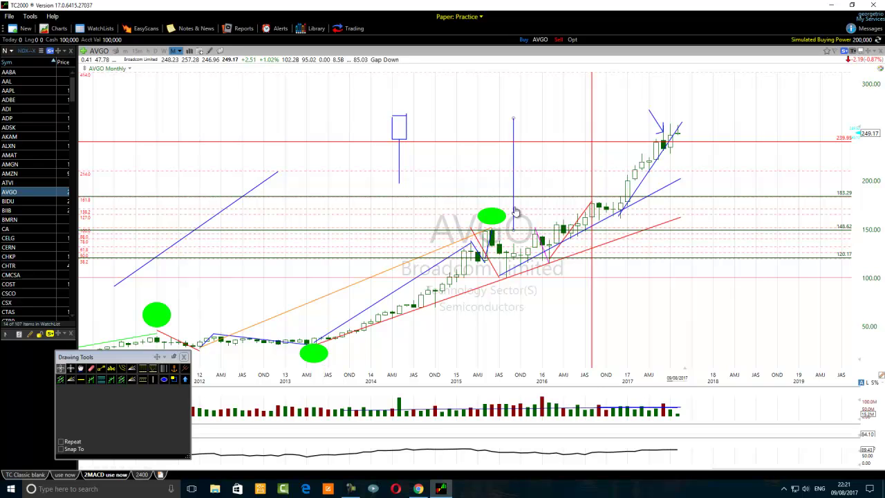
left_click_drag(512, 190, 527, 220)
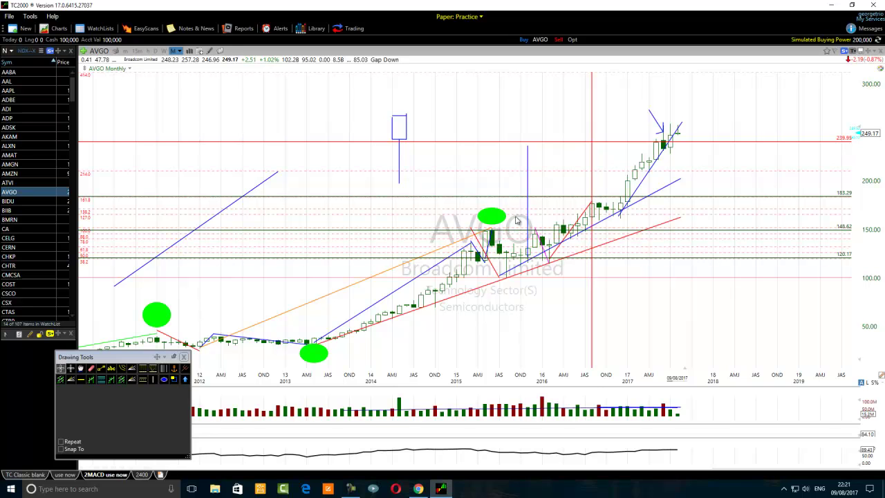
left_click_drag(528, 226, 520, 201)
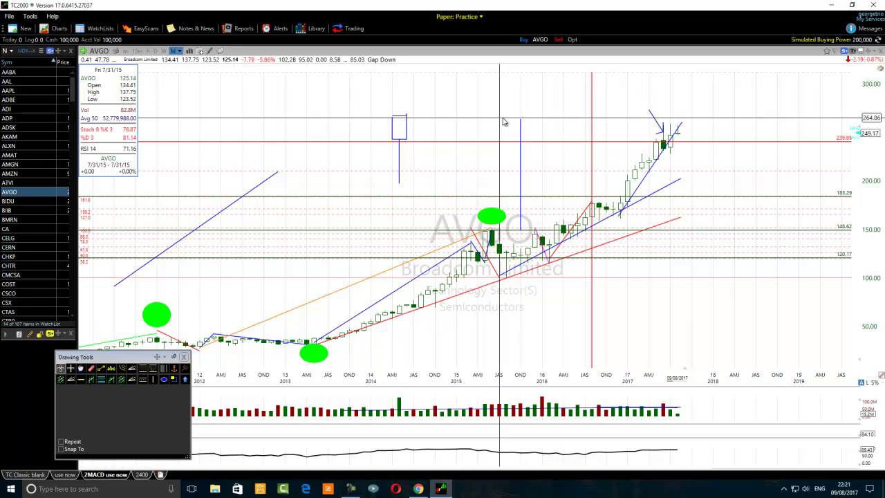
left_click_drag(503, 122, 484, 135)
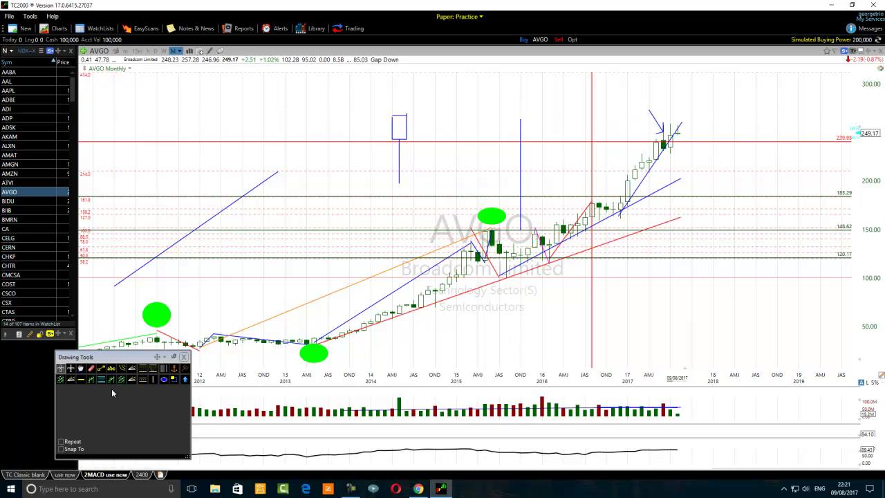
Step: Place a horizontal line at about 262.94, at the upper end of the projected vertical line
left_click(81, 380)
left_click(521, 120)
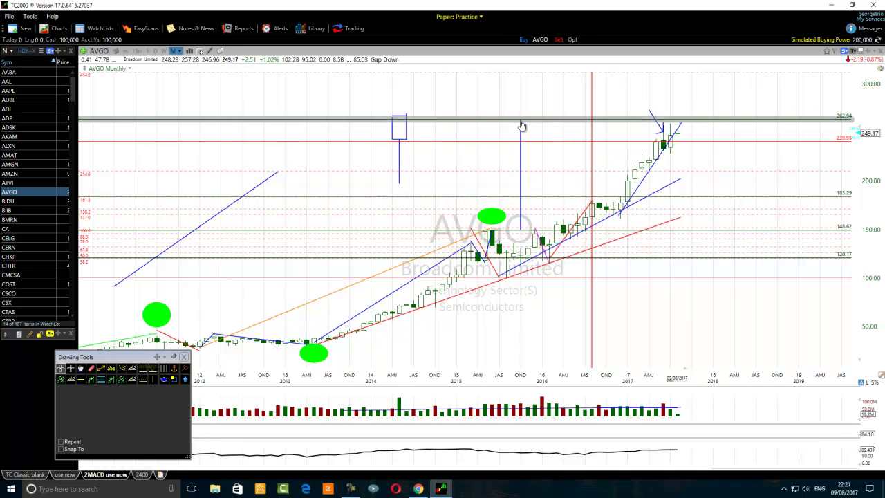
left_click(561, 128)
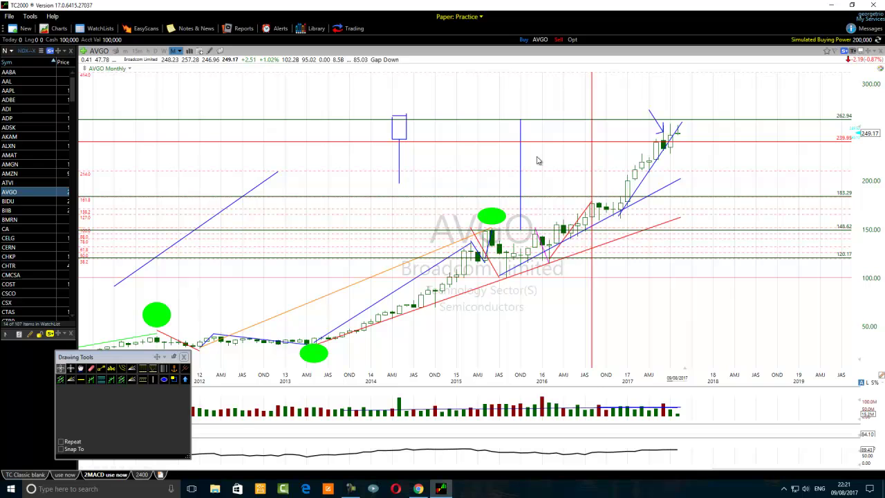
Step: Change the color of the new 262.94 horizontal line to red
right_click(564, 123)
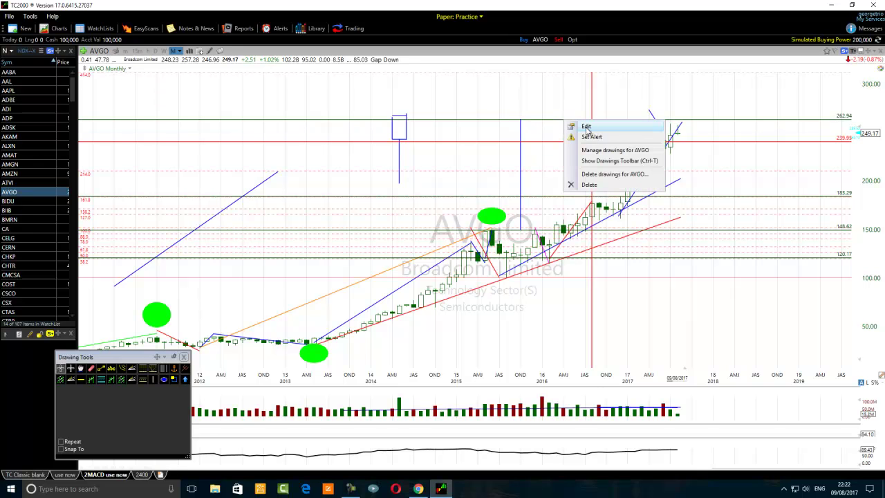
left_click(586, 127)
left_click(673, 151)
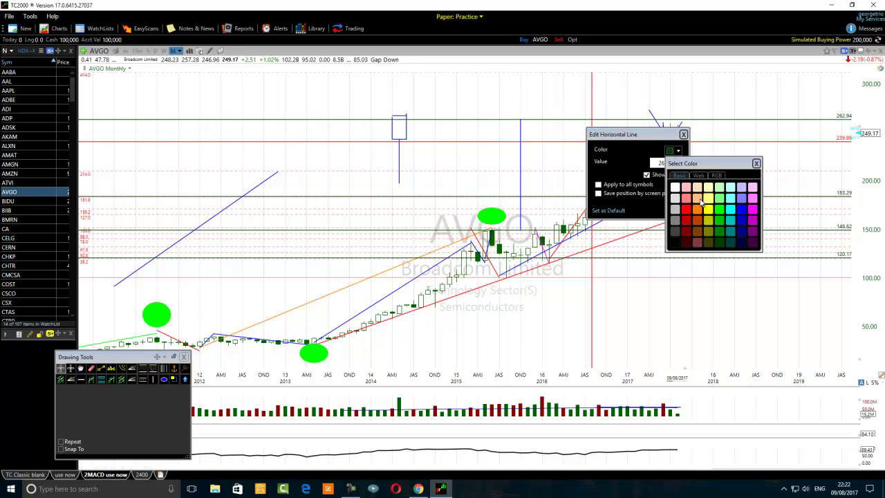
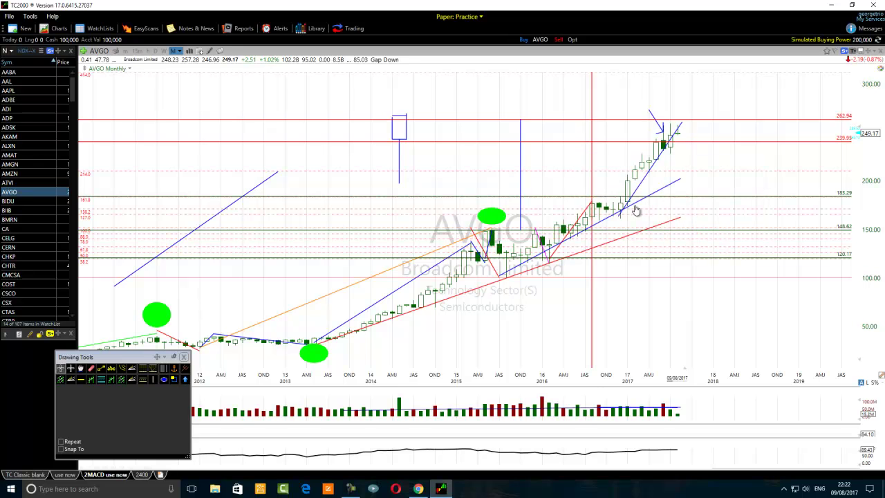
Step: Move the blue vertical line down so its base rests near the 120.17 level below the late-2015 candles
left_click_drag(520, 167, 515, 207)
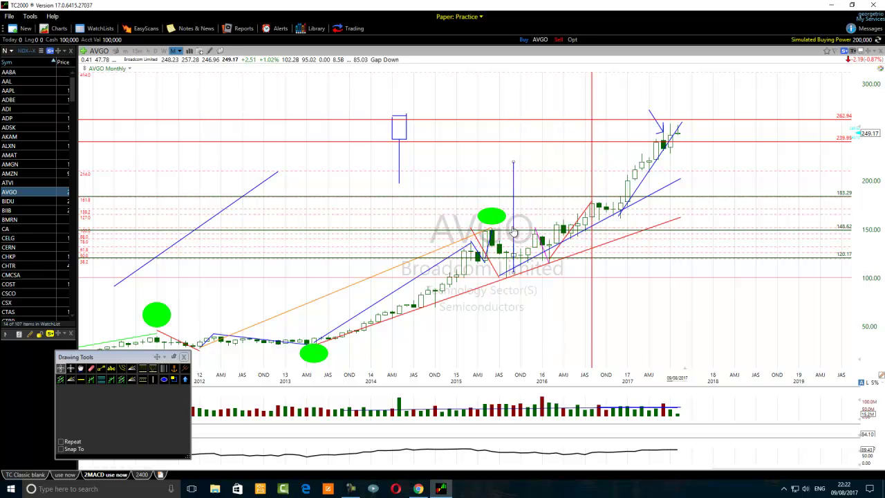
left_click_drag(514, 247, 513, 235)
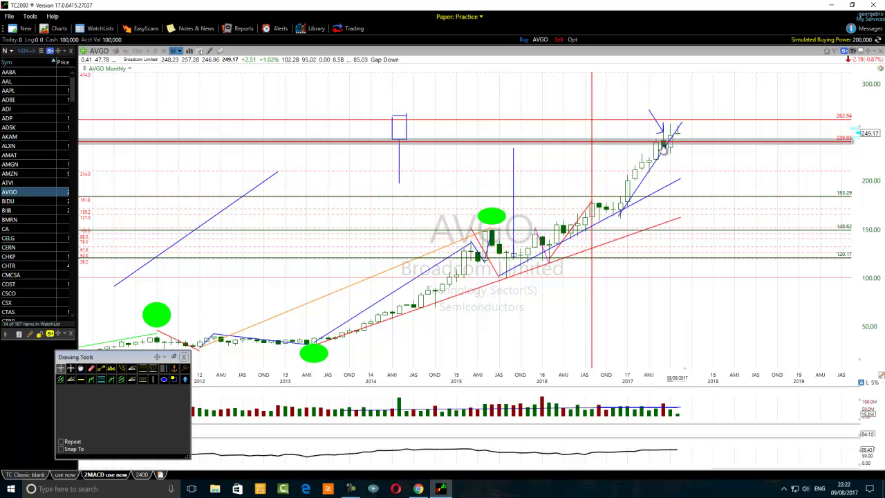
Step: Move the steep blue trend line off the 2017 candles to the empty area above the 2015–2016 candles
scroll(662, 147, "up", 3)
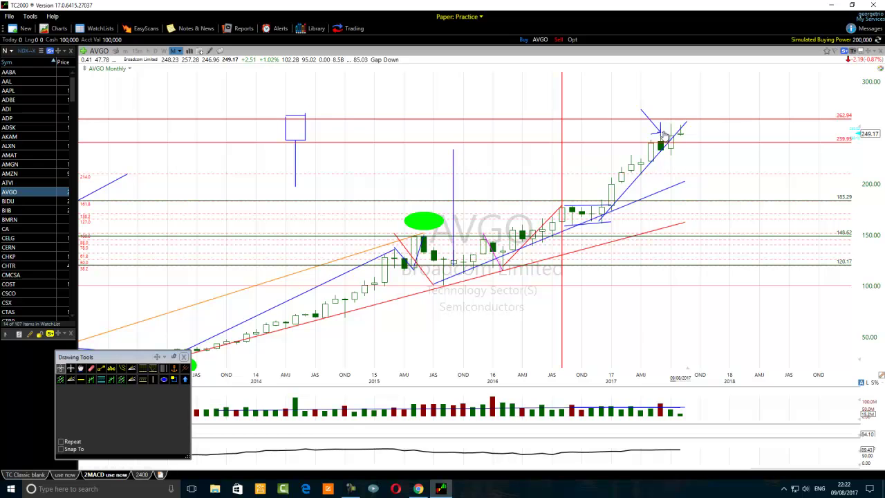
left_click_drag(656, 158, 470, 135)
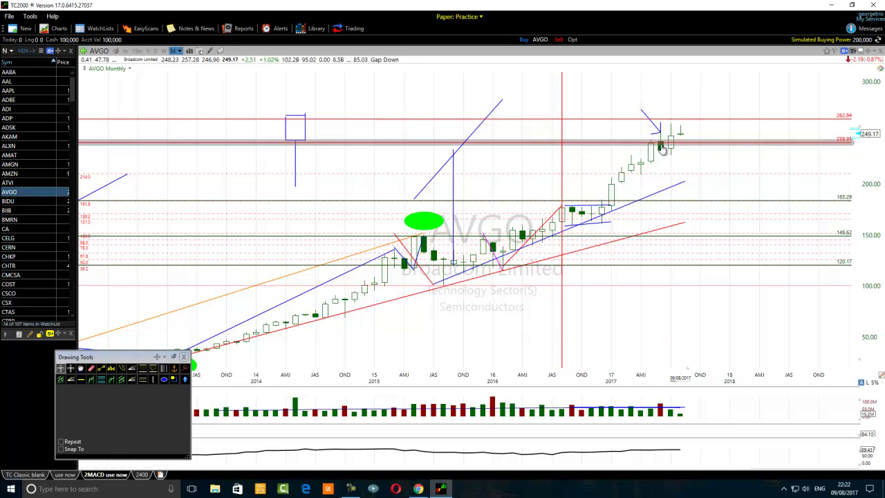
mouse_move(662, 149)
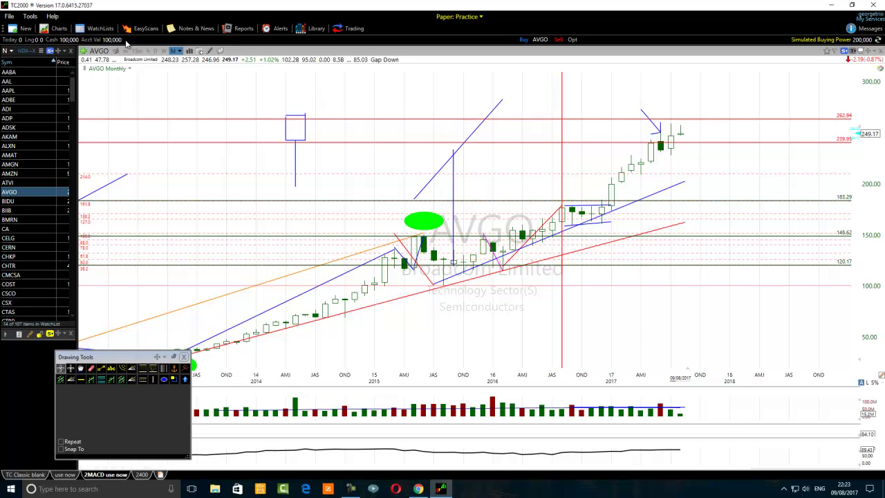
Step: Switch the AVGO chart to the Daily timeframe and show the price history since early 2017
left_click(177, 52)
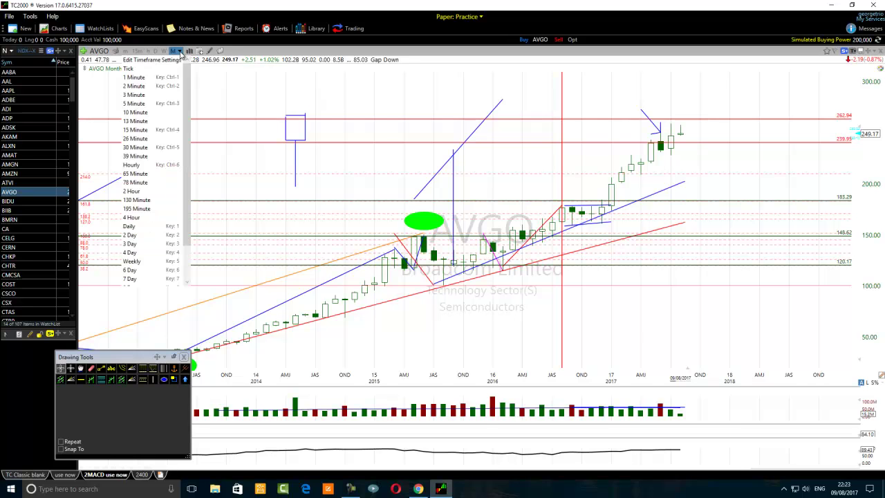
left_click(129, 227)
scroll(382, 238, "down", 3)
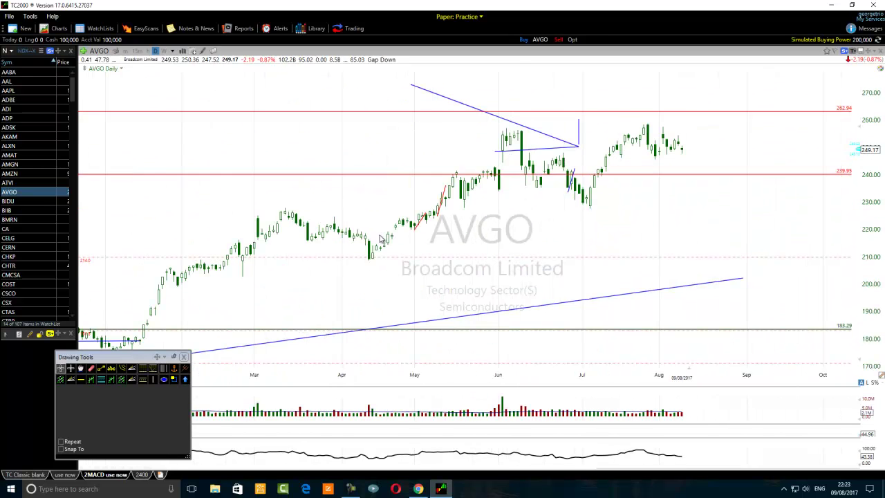
Step: Draw a rising trend line on the daily chart from the mid-April low up to the 262.94 line
scroll(378, 238, "down", 1)
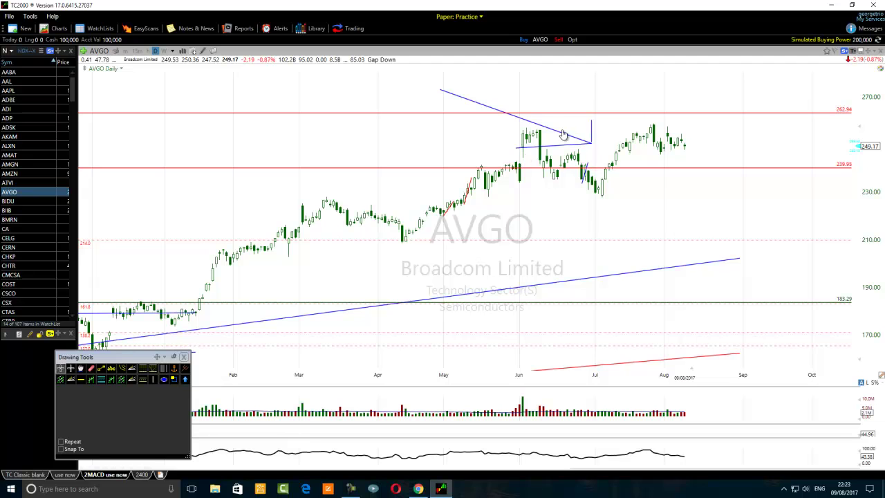
left_click(101, 368)
left_click_drag(406, 244, 619, 112)
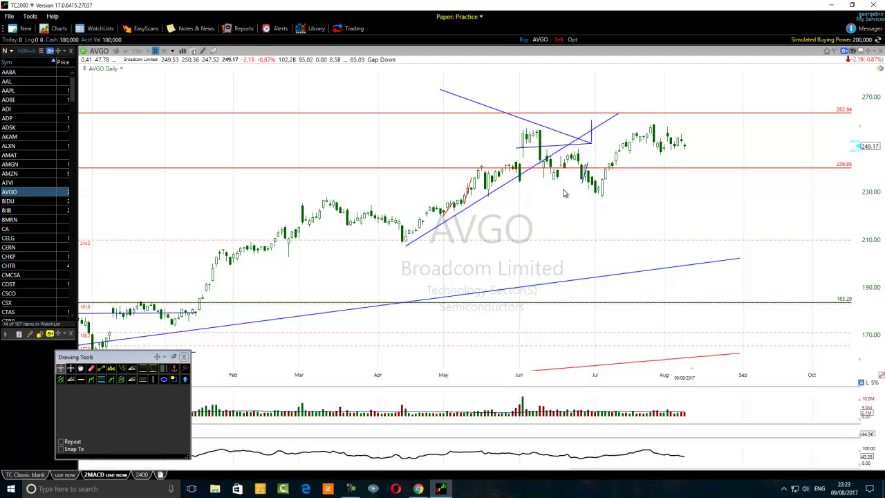
Step: Mark the late-June highs with a green ellipse and draw a short rising trend line from the mid-June low up to it
left_click(163, 379)
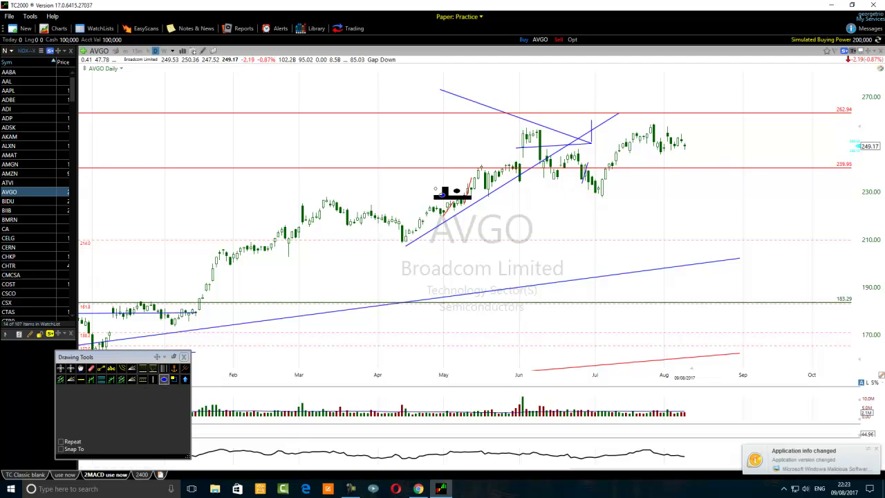
left_click_drag(585, 117, 563, 146)
mouse_move(579, 151)
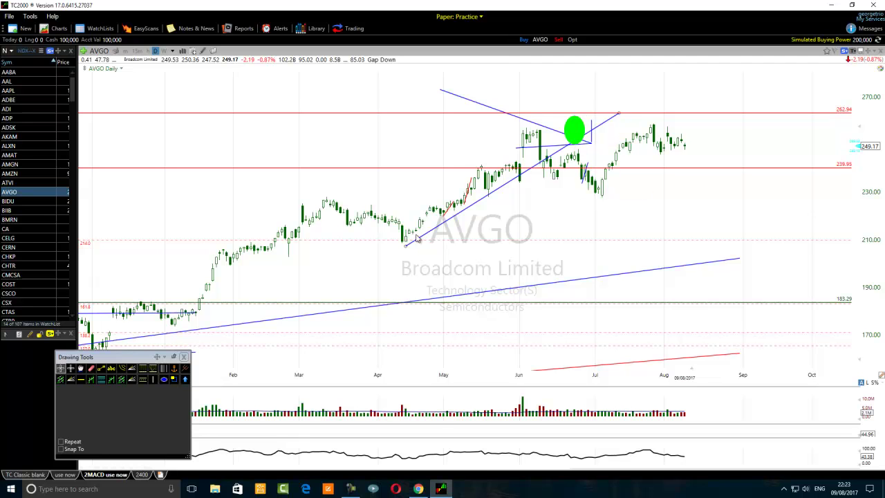
left_click(101, 368)
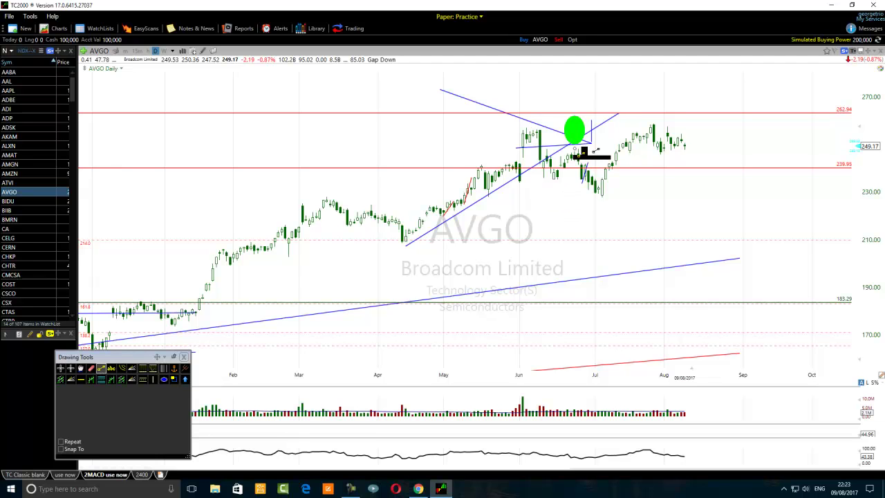
left_click_drag(556, 186, 590, 128)
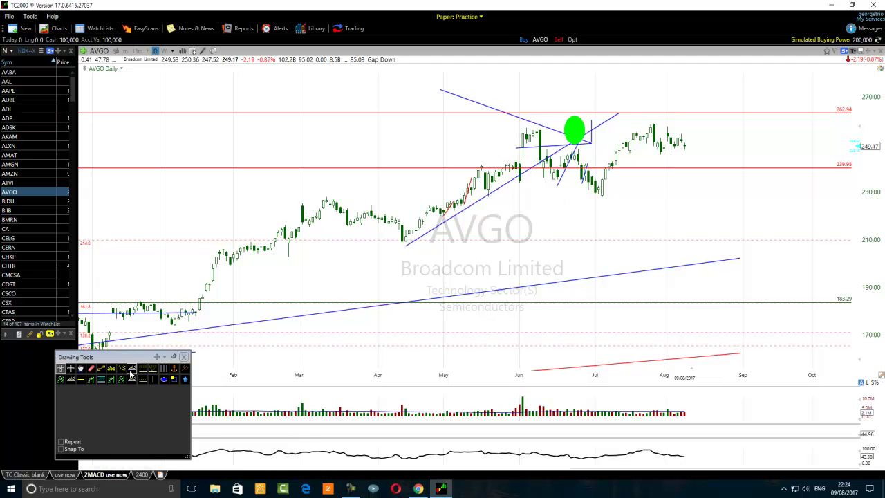
Step: Draw a near-horizontal trend line at about 228 from the mid-March high to mid-August, and place a vertical line at 03/07/2017
left_click(101, 370)
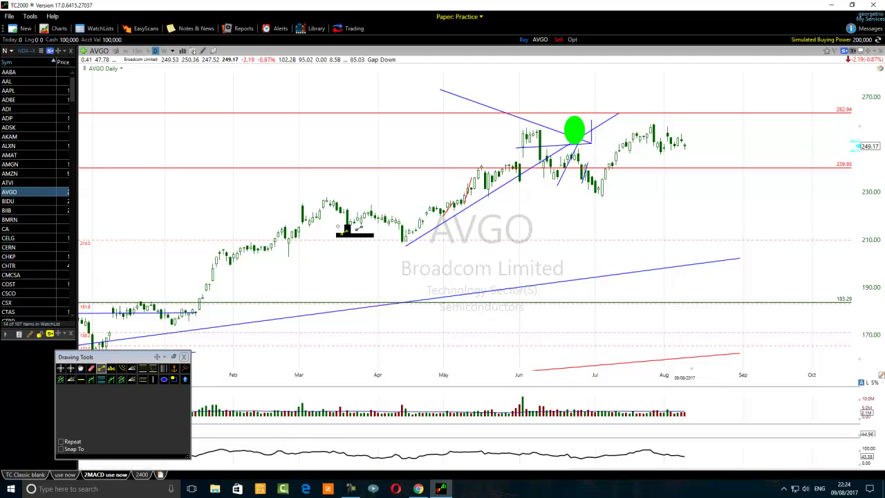
left_click_drag(337, 201, 701, 197)
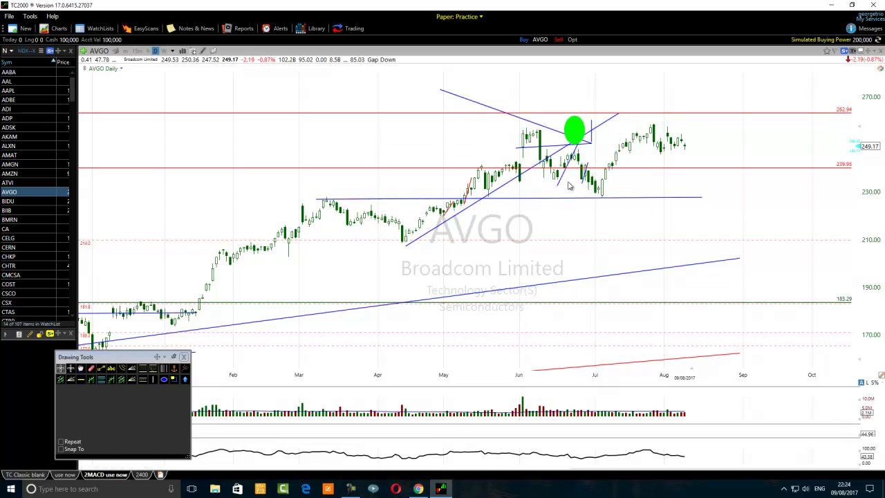
left_click(91, 368)
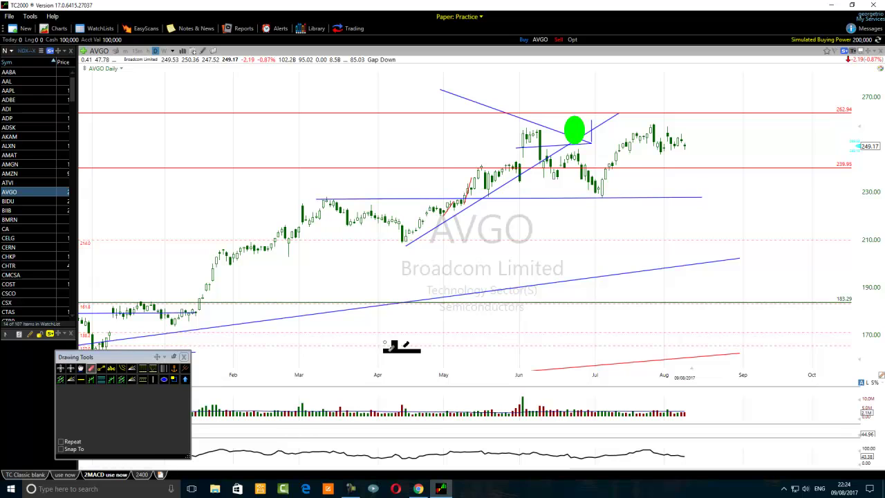
left_click(153, 379)
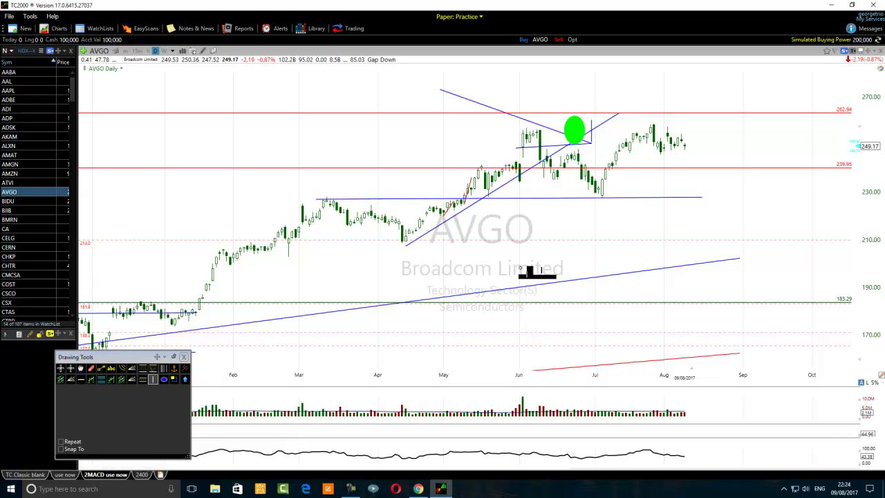
left_click(599, 206)
left_click_drag(596, 205, 594, 213)
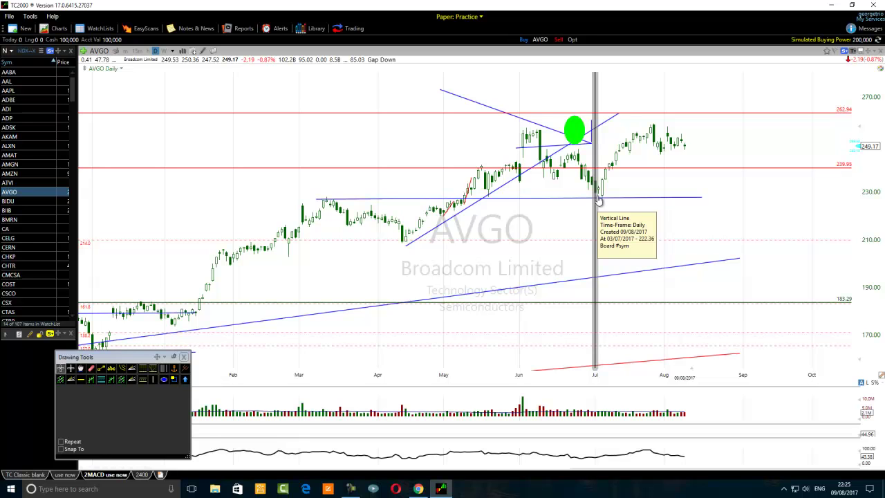
Step: Erase the rising mid-April trend line, the green ellipse and the blue lines around the June candles
left_click(91, 369)
left_click(513, 179)
left_click(582, 138)
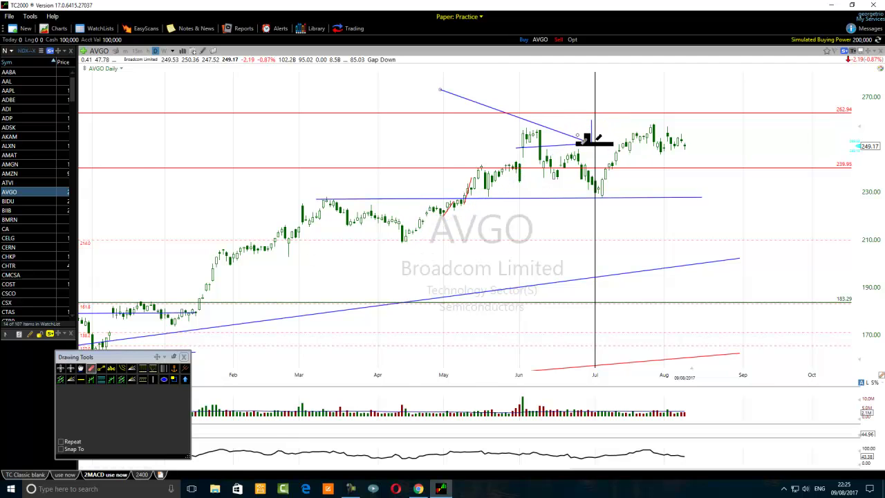
left_click(583, 141)
left_click(580, 146)
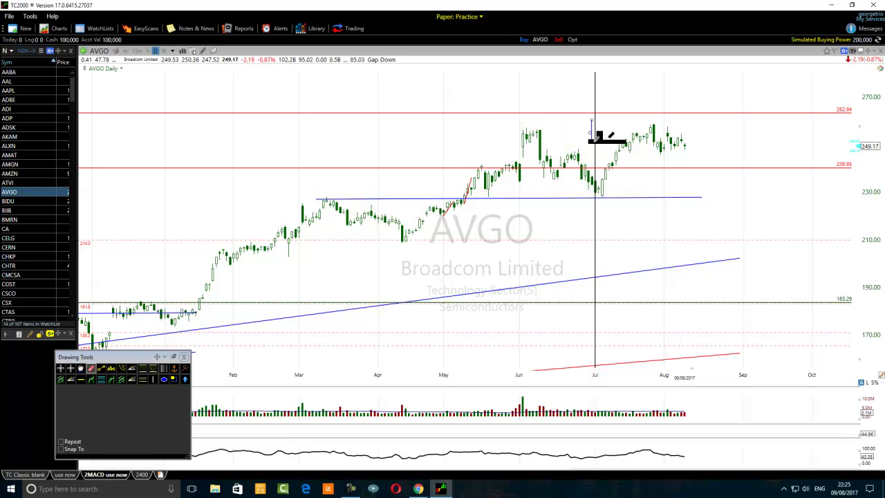
left_click(593, 135)
Step: Draw a rising trend line from the early-December 2016 low to about 260 at the end of August 2017
scroll(384, 287, "down", 3)
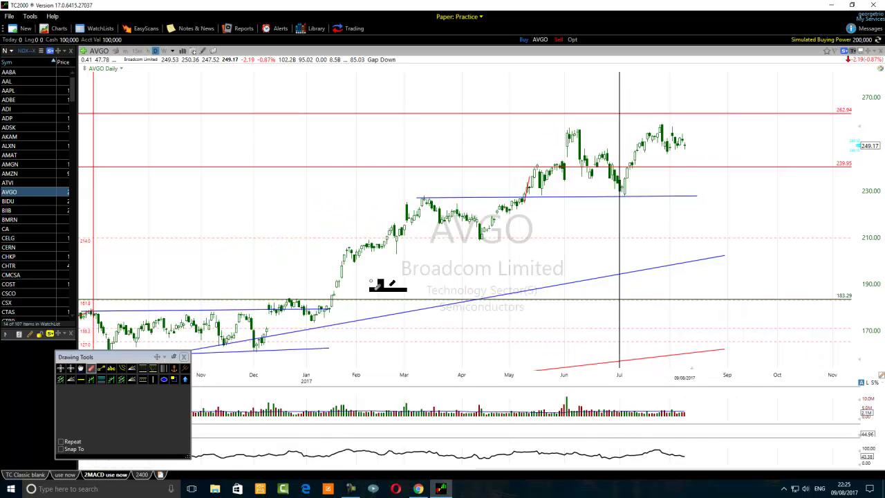
left_click(101, 368)
mouse_move(370, 314)
left_mouse_down()
mouse_move(511, 255)
mouse_move(698, 144)
mouse_move(716, 122)
left_mouse_up()
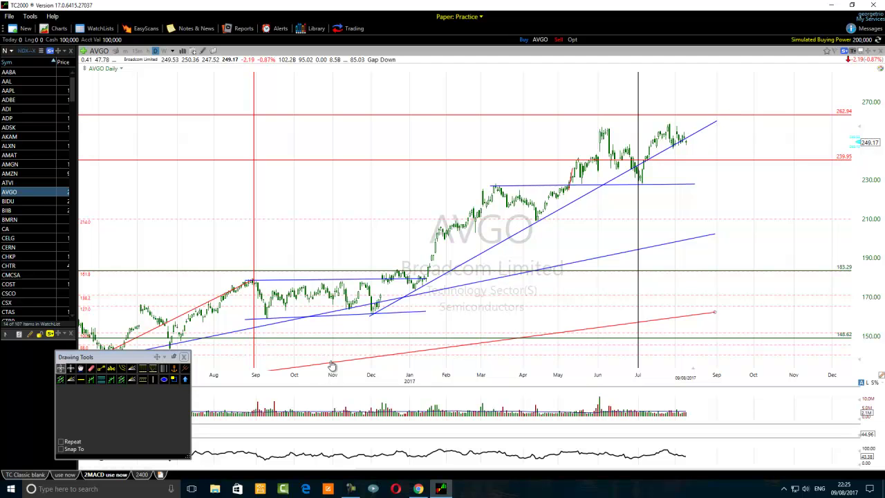
mouse_move(418, 293)
mouse_move(636, 170)
Step: Place a small green ellipse below the mid-July candles, just under the 239.95 line
scroll(619, 200, "up", 1)
scroll(620, 200, "up", 2)
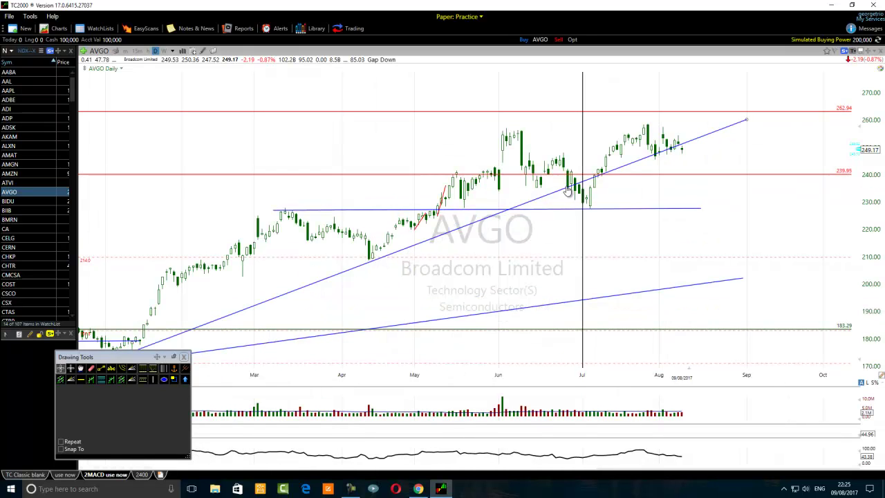
mouse_move(591, 206)
mouse_move(599, 180)
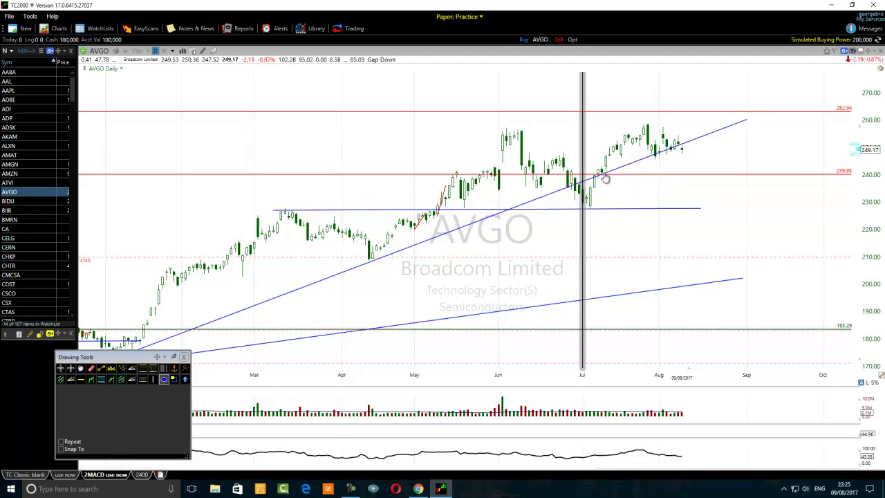
mouse_move(602, 178)
left_mouse_down()
mouse_move(642, 189)
mouse_move(594, 195)
mouse_move(602, 183)
mouse_move(620, 192)
left_mouse_up()
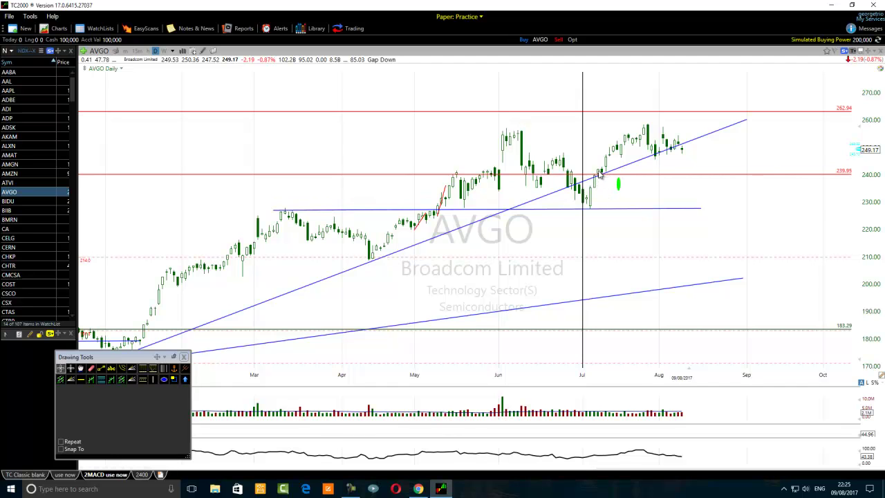
mouse_move(602, 179)
Step: Mark the early-July low with a green ellipse where it meets the near-horizontal blue line
scroll(503, 243, "down", 2)
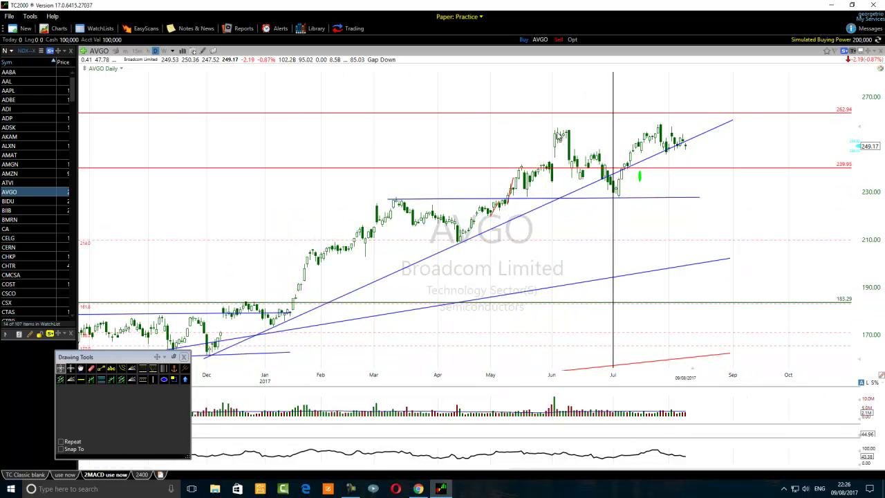
scroll(561, 204, "up", 2)
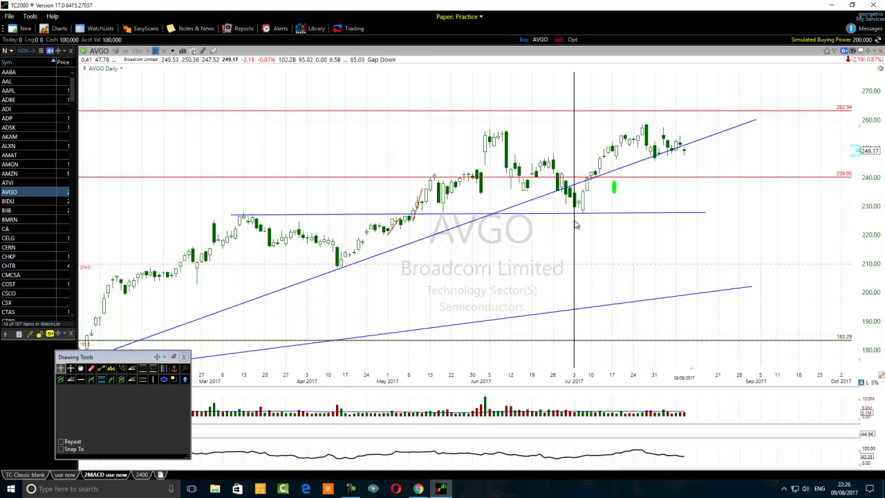
left_click(164, 379)
mouse_move(593, 208)
left_mouse_down()
mouse_move(608, 212)
mouse_move(570, 223)
left_mouse_up()
Step: Trace the June swings with trend lines: down from the June high, up to the late-June high, and down to the early-July low
left_click(101, 367)
mouse_move(506, 132)
left_mouse_down()
mouse_move(524, 191)
mouse_move(554, 161)
left_mouse_up()
left_click(101, 368)
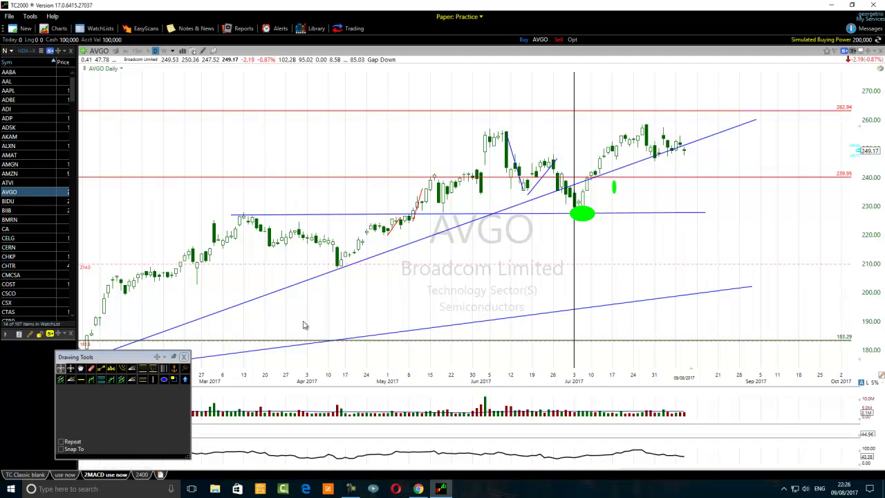
left_click(101, 368)
Step: Change the colour of the near-horizontal trend line from the mid-March high to red and check its price level
right_click(631, 215)
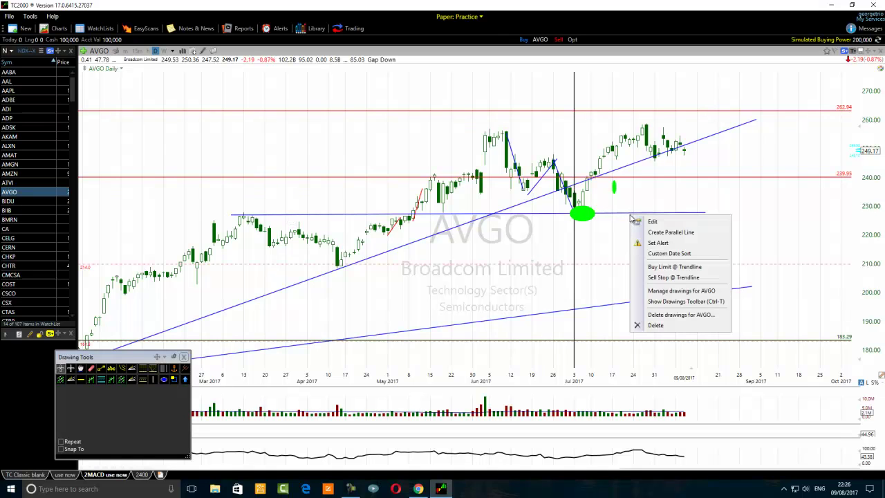
left_click(653, 221)
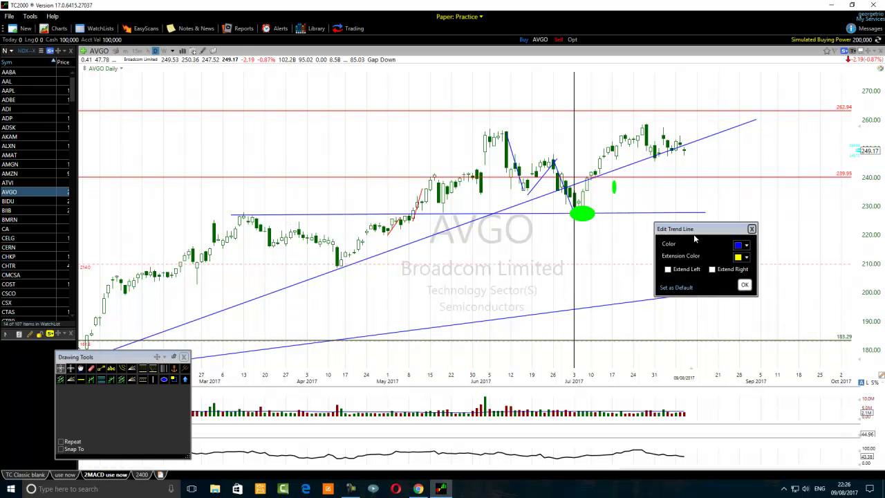
left_click(741, 245)
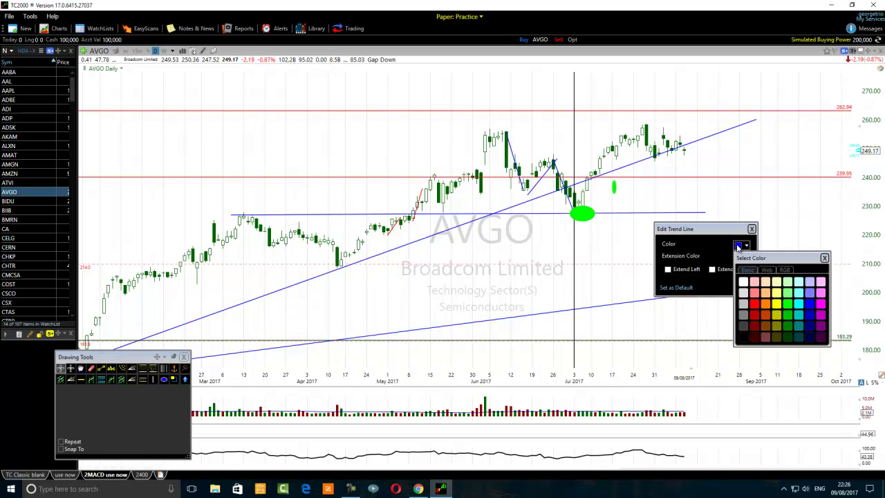
left_click(753, 304)
left_click(745, 284)
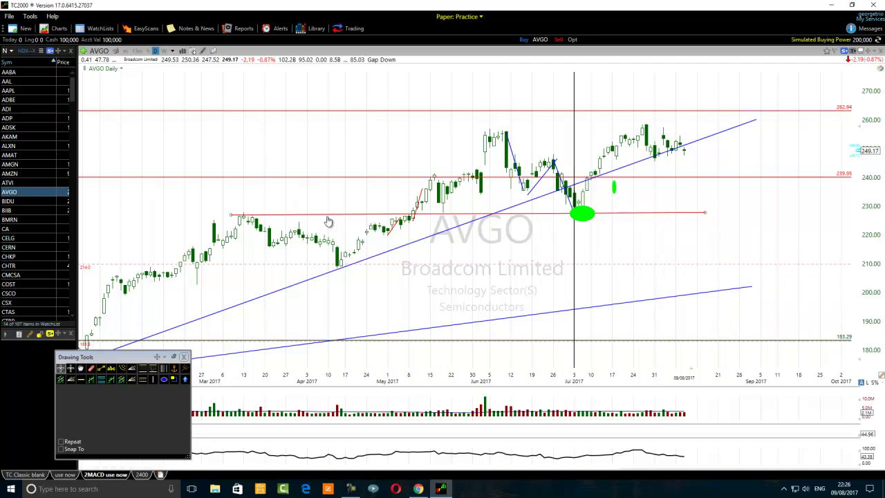
left_click(729, 217)
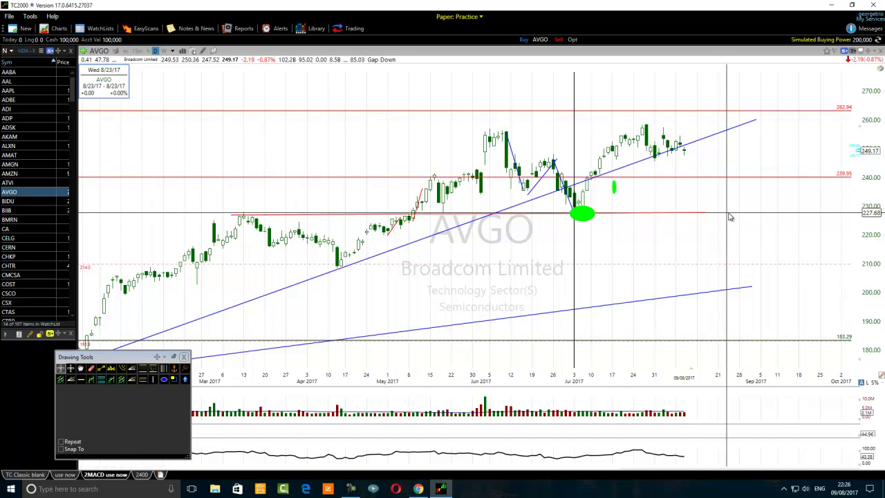
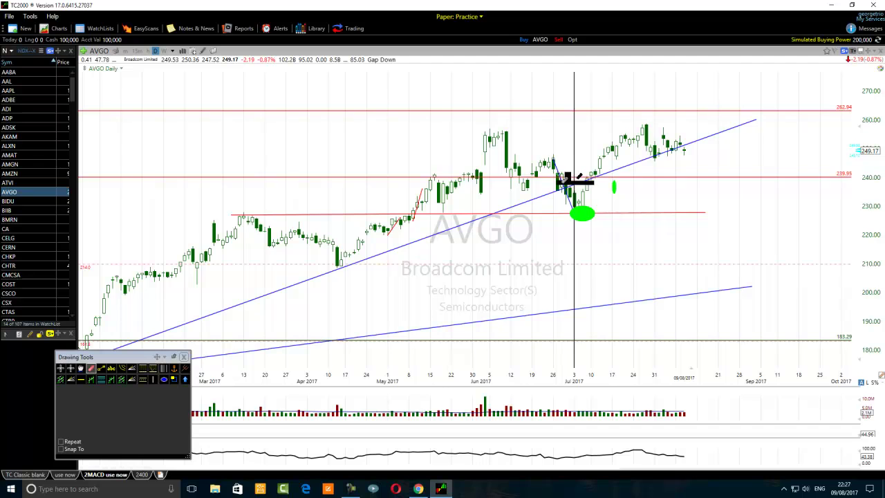
Step: Erase the June swing lines, green ellipses, near-horizontal red trend line and July vertical line from the daily chart
left_click(584, 213)
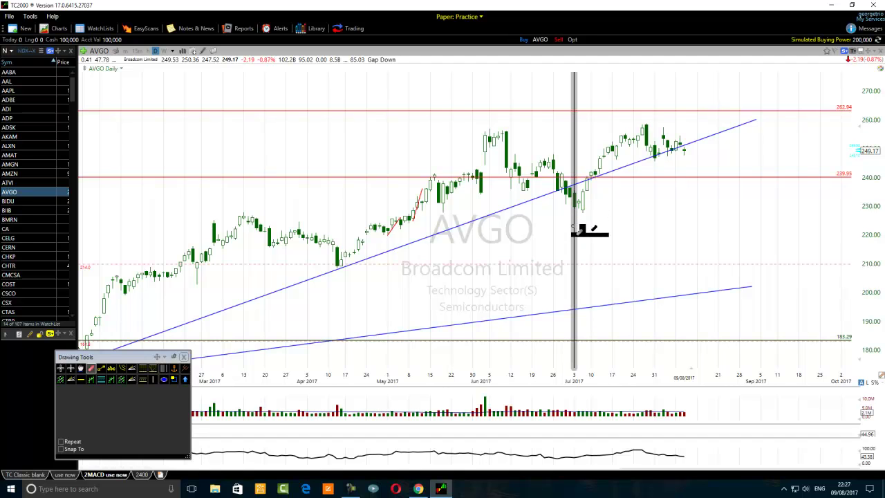
left_click(575, 228)
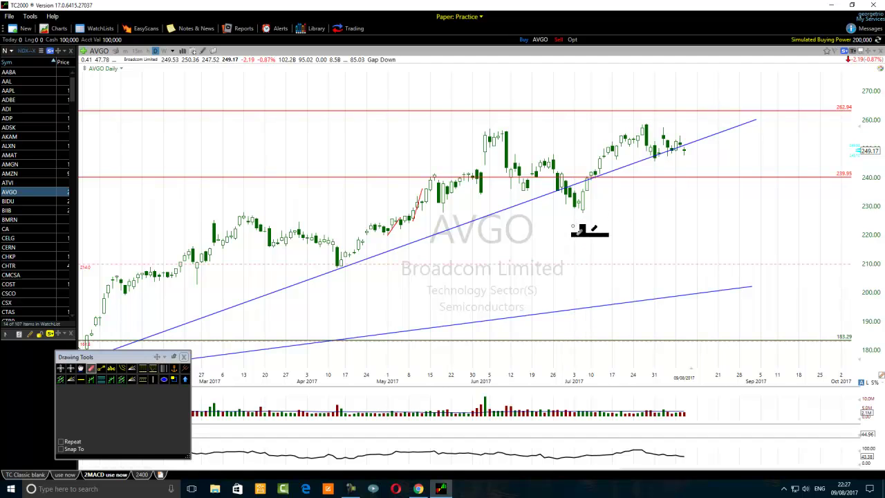
Step: Switch the AVGO chart to the Monthly timeframe and examine the latest candles around the 239.95 line
left_click(172, 55)
scroll(188, 264, "down", 3)
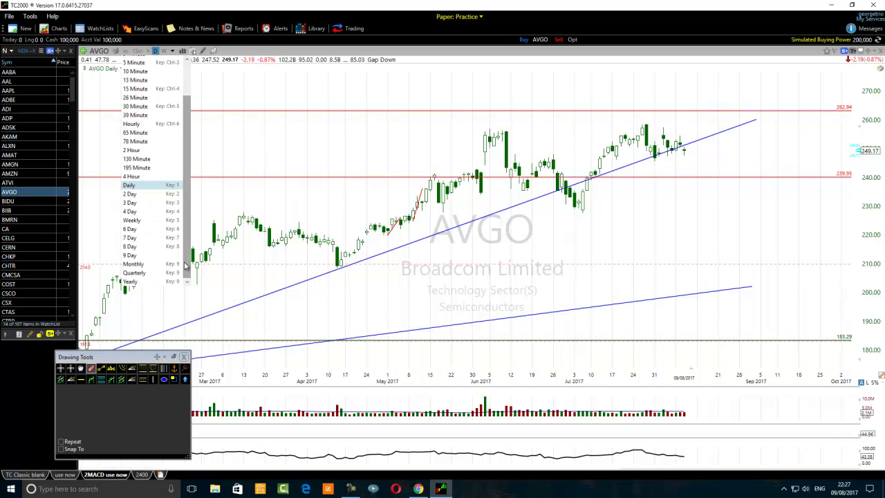
left_click(134, 264)
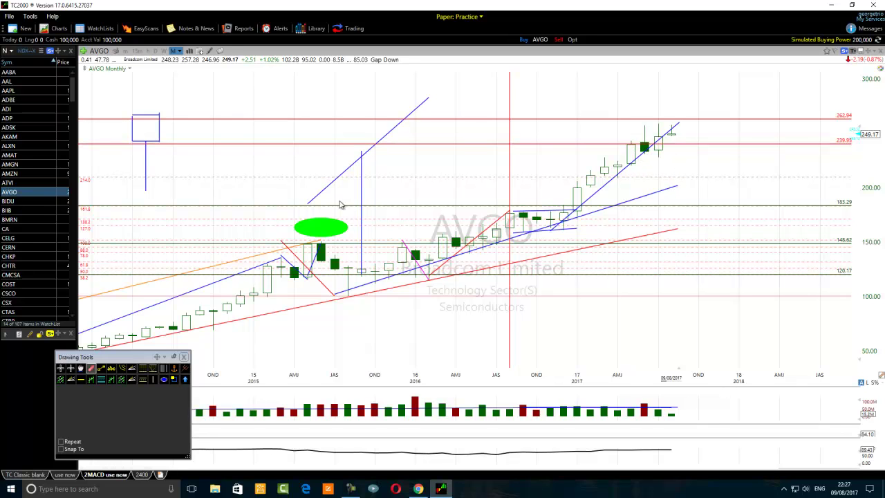
mouse_move(354, 220)
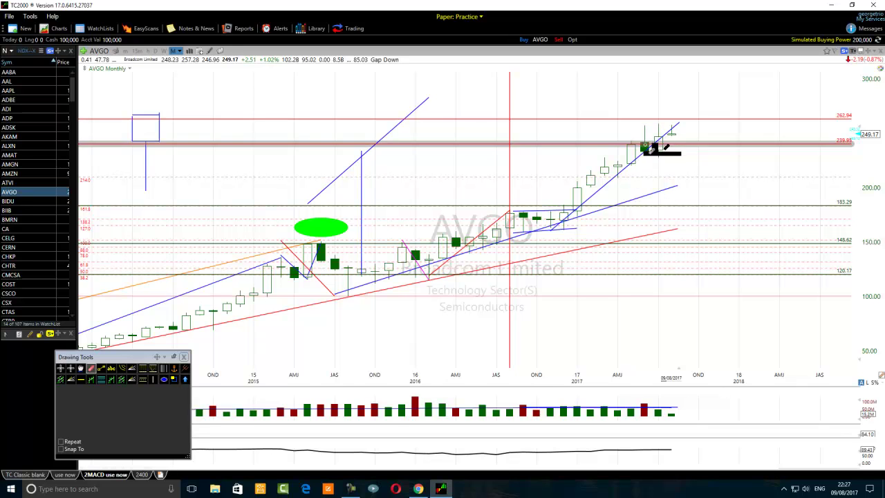
mouse_move(655, 153)
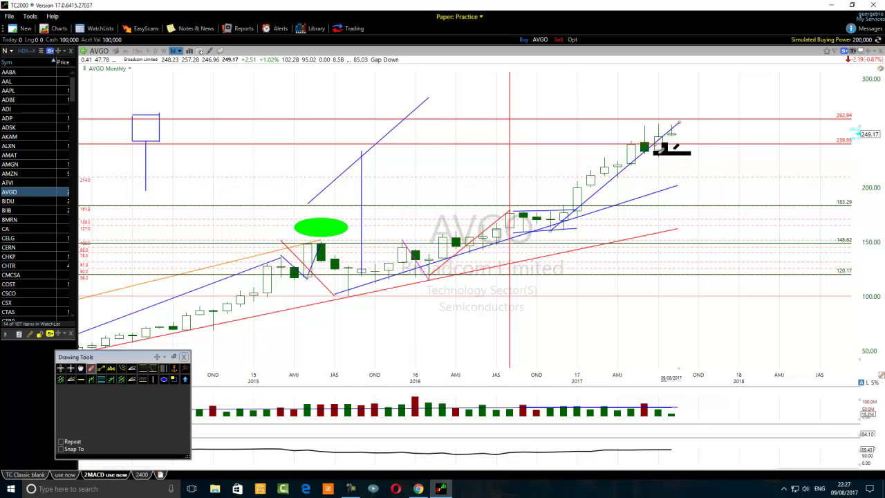
Step: Draw a wide green ellipse just above the 262.94 line over the latest 2017 monthly candles
scroll(673, 146, "up", 2)
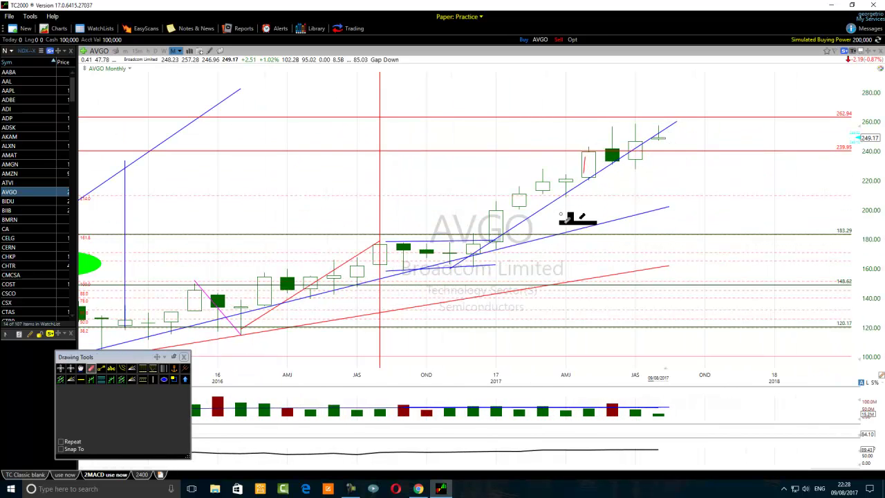
scroll(531, 193, "down", 3)
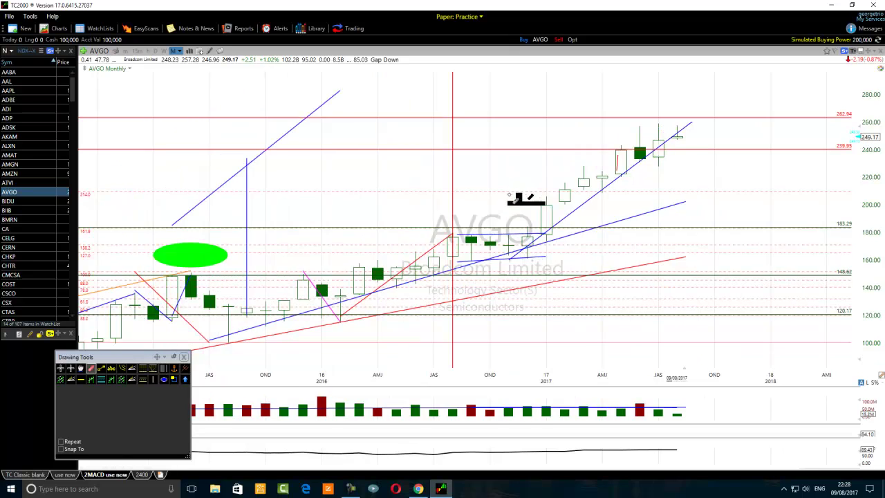
left_click(681, 123)
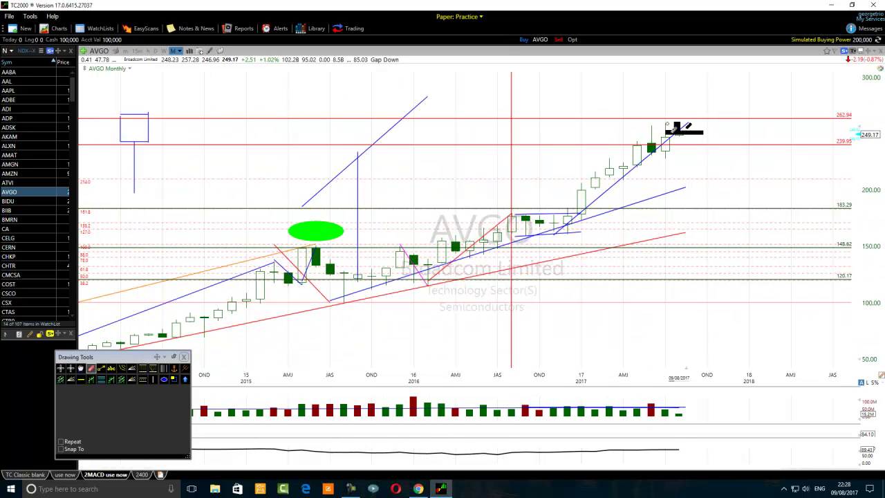
left_click(164, 380)
mouse_move(686, 101)
left_mouse_down()
mouse_move(612, 139)
mouse_move(611, 111)
mouse_move(609, 118)
left_mouse_up()
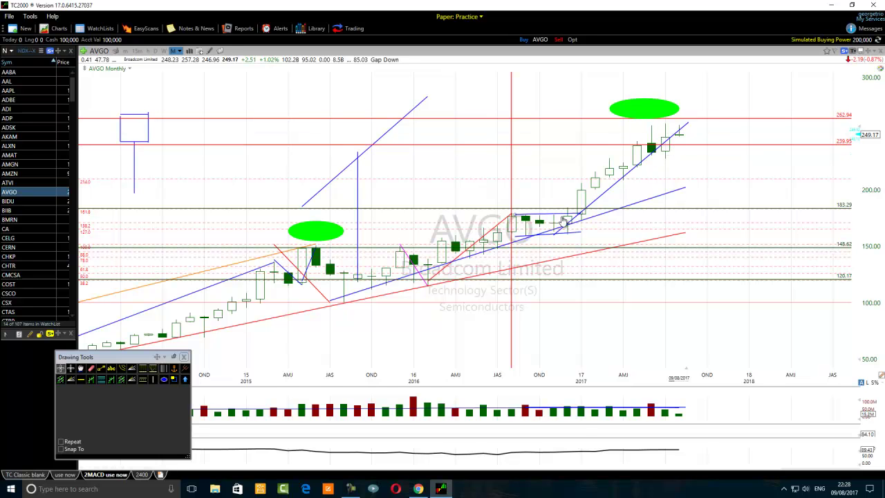
Step: Switch the AVGO chart to the Daily timeframe with the candles since December 2016 in view
left_click(178, 51)
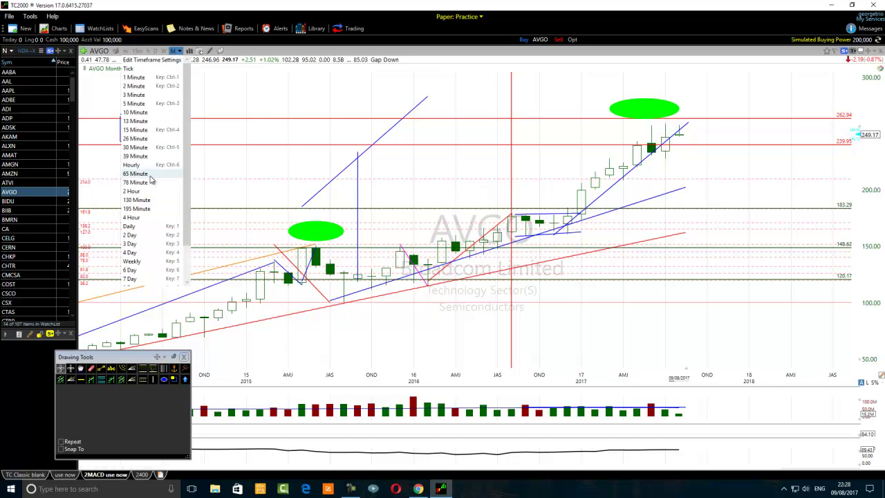
left_click(129, 226)
scroll(577, 228, "down", 4)
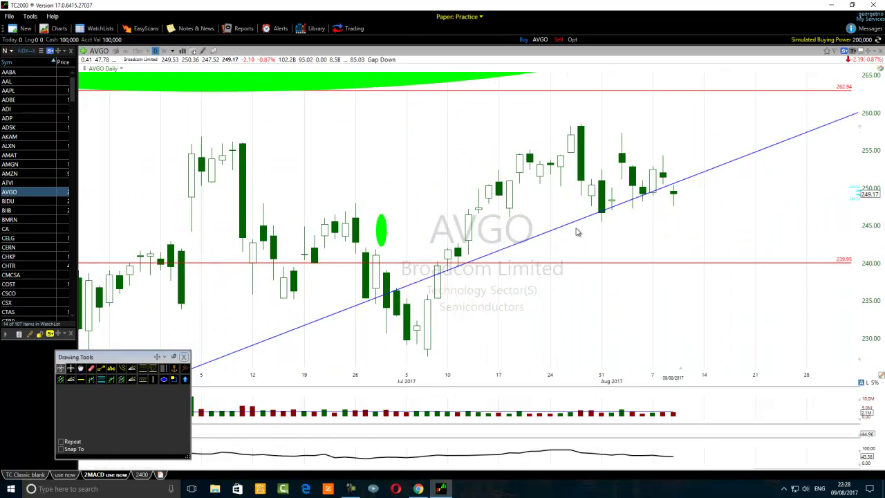
scroll(577, 239, "down", 5)
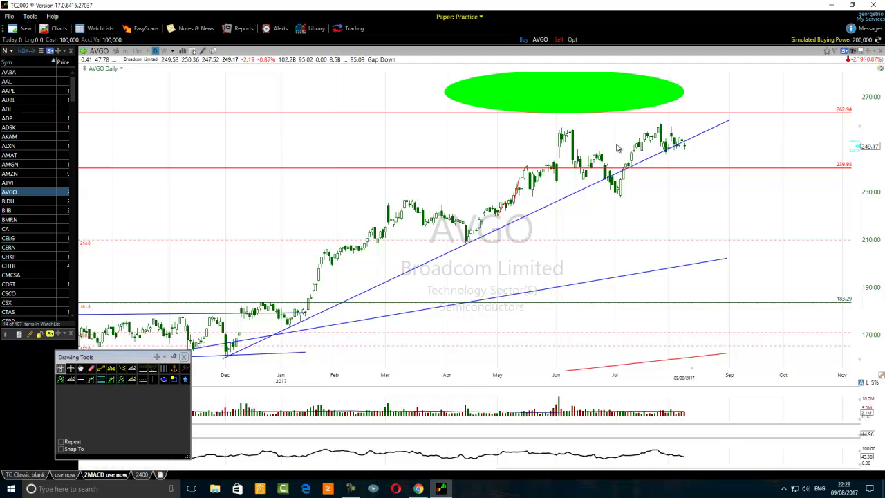
Step: Mark the June and late-July highs with small green ellipses and draw a near-horizontal trend line from the mid-March high past the early-July low
left_click(164, 378)
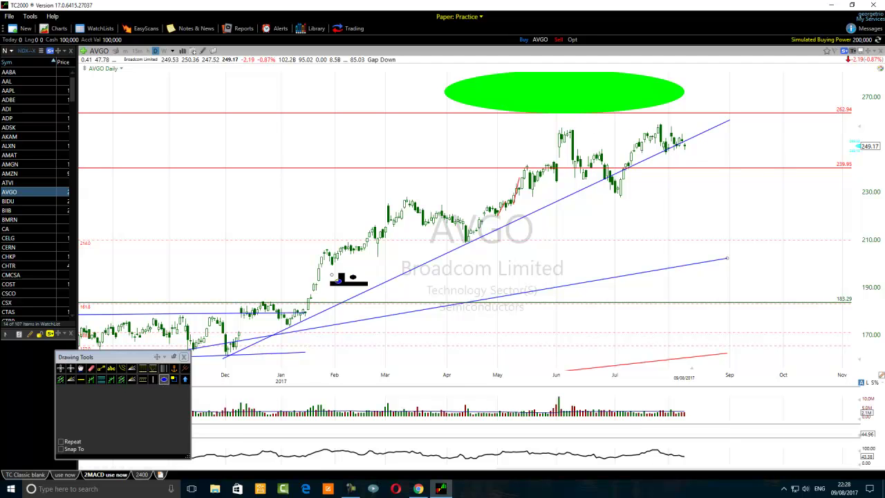
left_click_drag(583, 132, 547, 126)
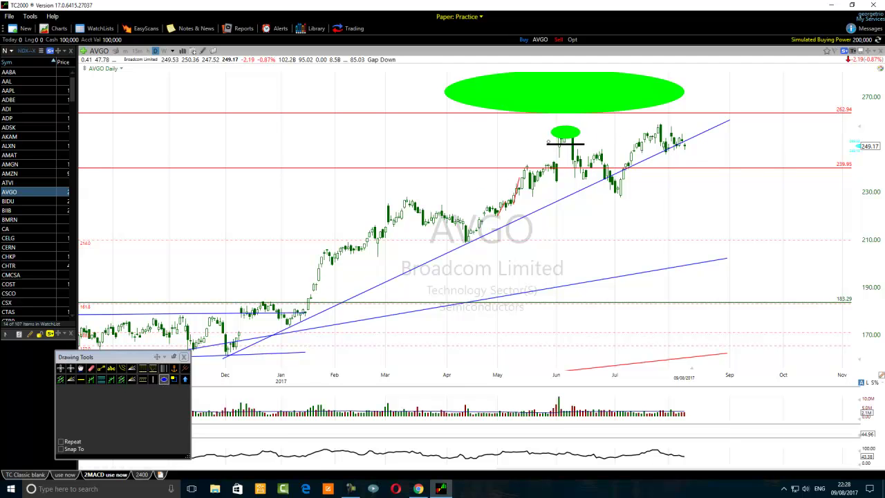
left_click(164, 378)
left_click_drag(681, 133, 646, 122)
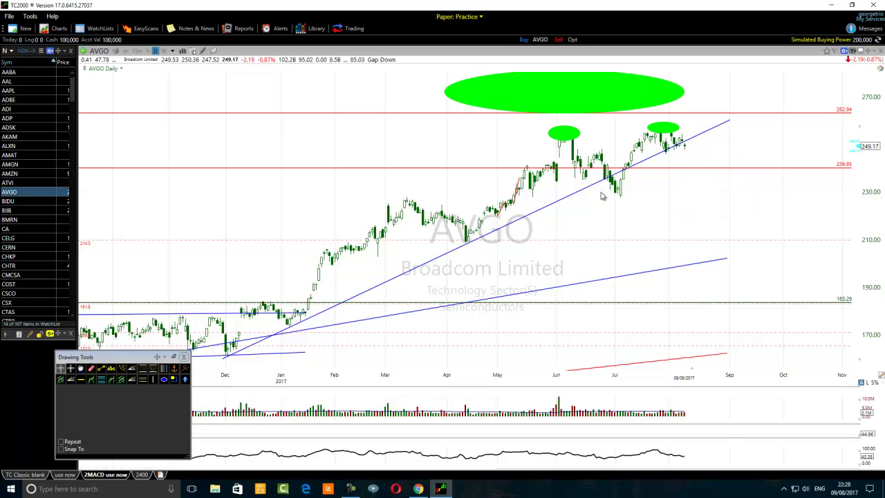
left_click(101, 368)
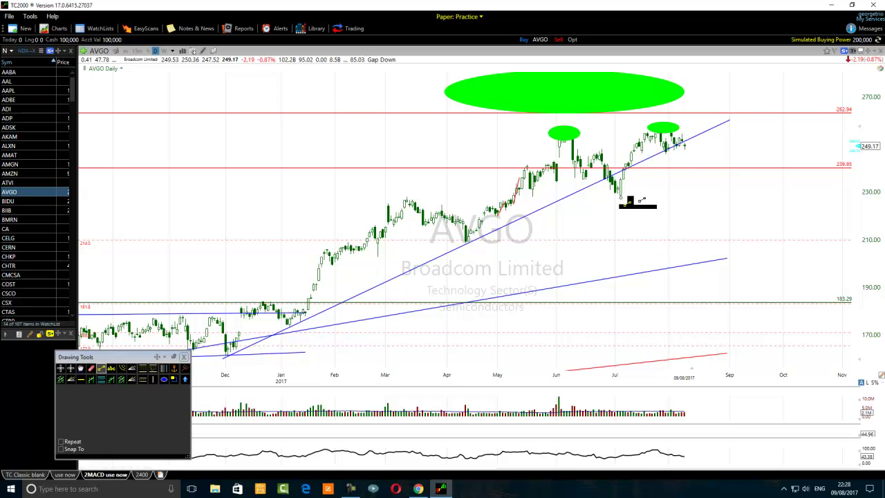
mouse_move(407, 199)
left_mouse_down()
mouse_move(745, 208)
mouse_move(847, 199)
left_mouse_up()
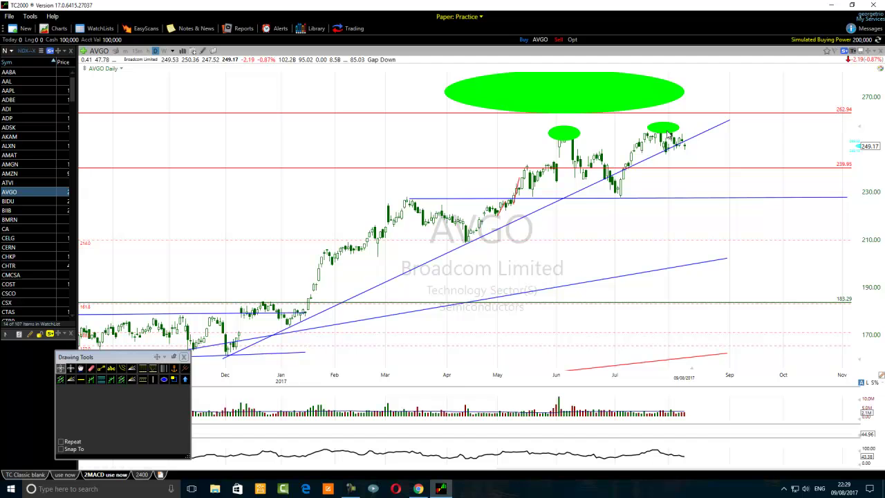
Step: Draw a projected swing from the late-July high down to just below the 239.95 line and back up to the rising trend line
left_click(100, 368)
left_click_drag(675, 138, 700, 190)
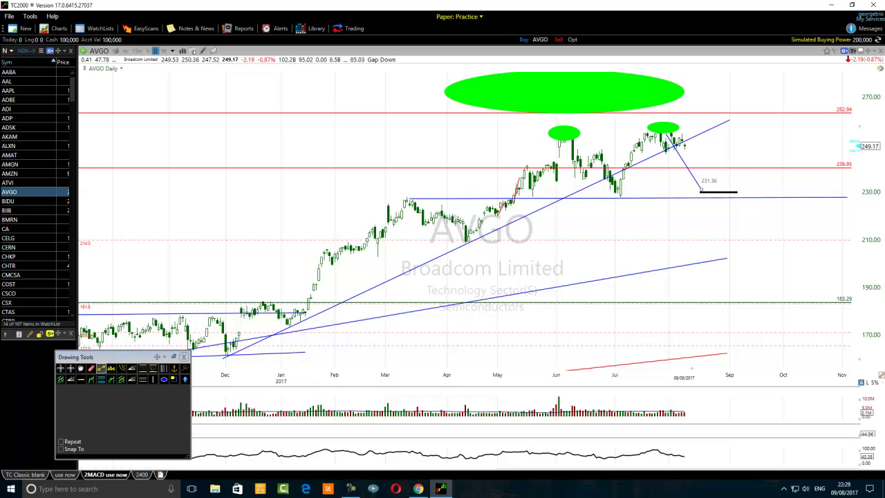
left_click(101, 367)
left_click_drag(701, 190, 698, 136)
left_click_drag(700, 189, 691, 172)
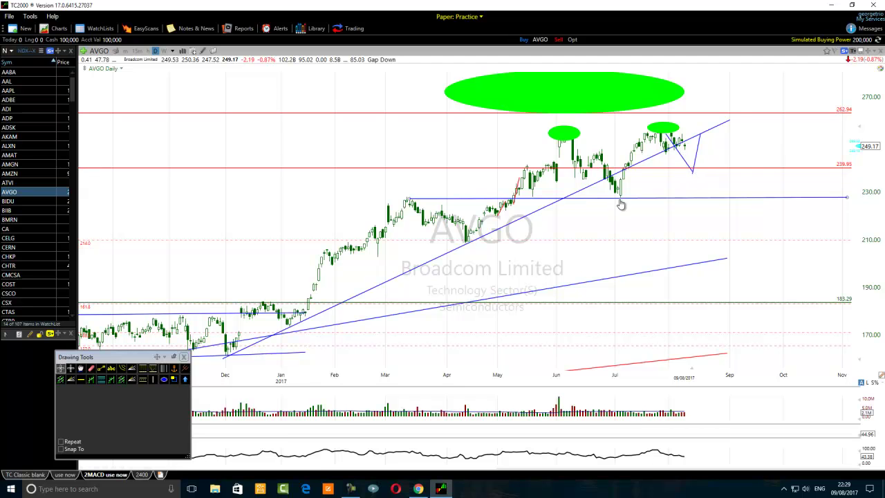
Step: Draw a near-horizontal trend line from the June high across the late-July highs to early September
mouse_move(627, 172)
left_click(101, 368)
left_click_drag(569, 135, 761, 137)
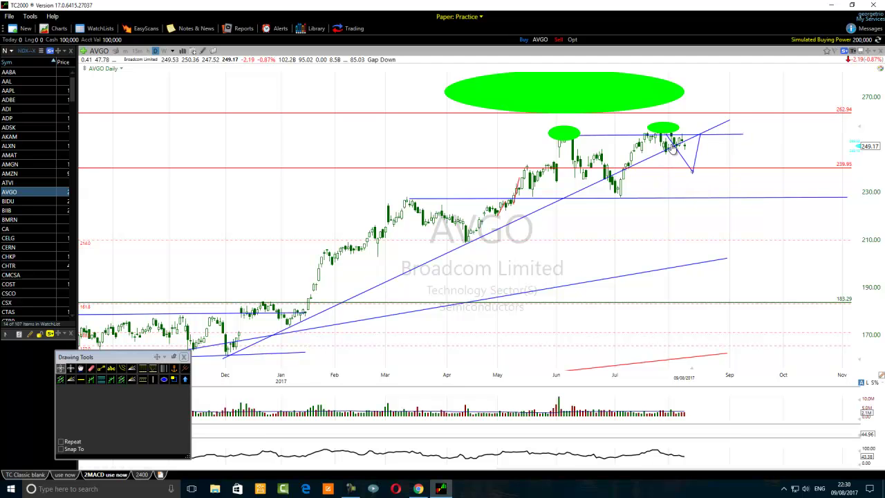
Step: Sketch a projected zigzag from the late-July high down to just above the mid-March line, up to a lower high, and down through that line
mouse_move(671, 148)
mouse_move(462, 252)
left_click(101, 368)
left_click_drag(675, 141, 699, 188)
left_click_drag(699, 188, 748, 155)
left_click_drag(748, 153, 783, 228)
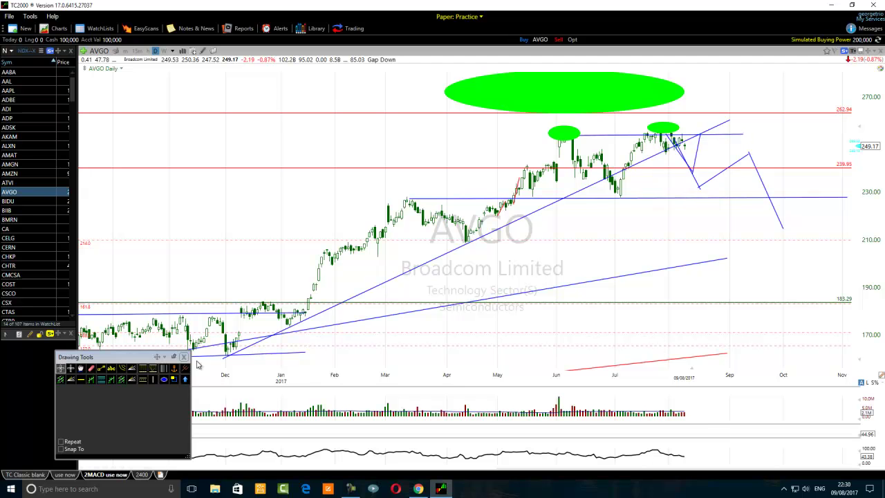
Step: Mark the projected lower high with a small green ellipse and retrace the rising projection leg leading to it
left_click(164, 379)
left_click_drag(748, 142, 767, 154)
left_click(101, 368)
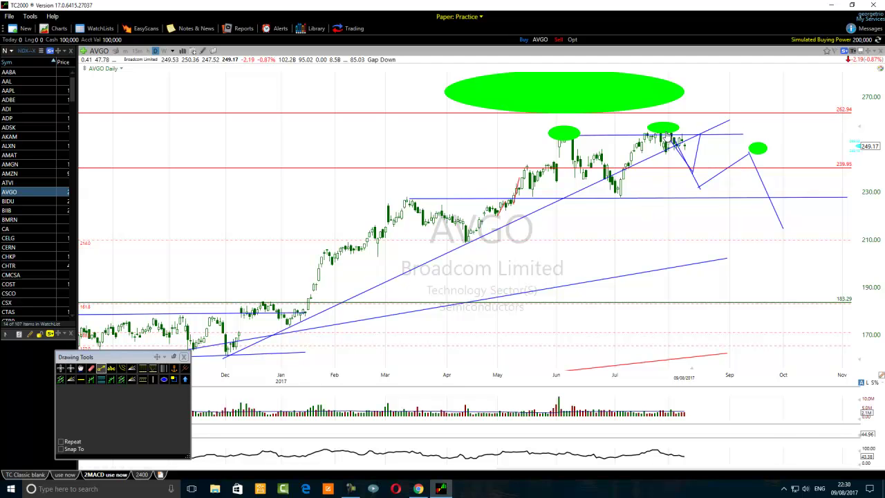
left_click_drag(675, 142, 702, 191)
mouse_move(700, 190)
left_mouse_down()
mouse_move(738, 174)
mouse_move(757, 157)
mouse_move(752, 151)
left_mouse_up()
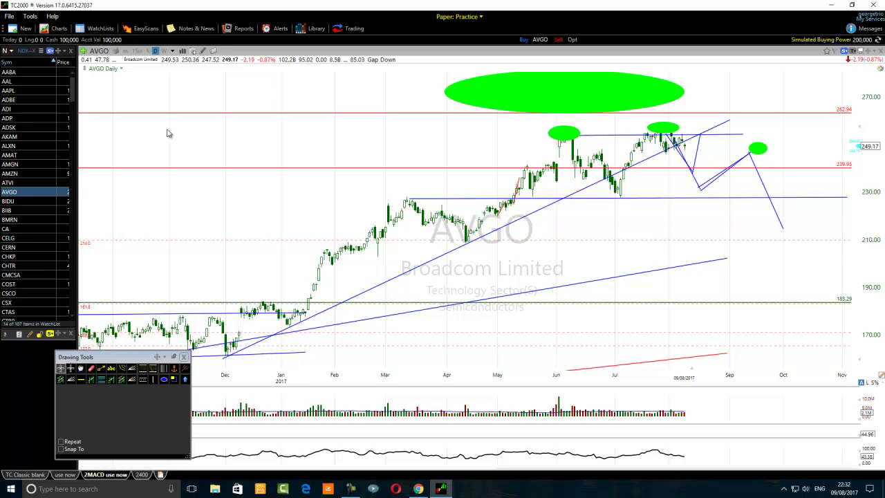
Step: Switch the AVGO chart to the Monthly timeframe and compare the latest 2017 candles with the 2015 top
left_click(174, 52)
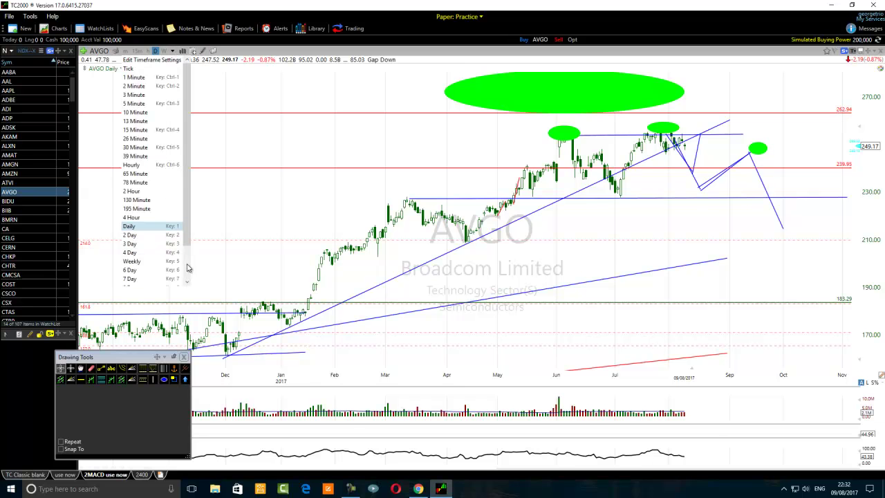
scroll(149, 276, "down", 2)
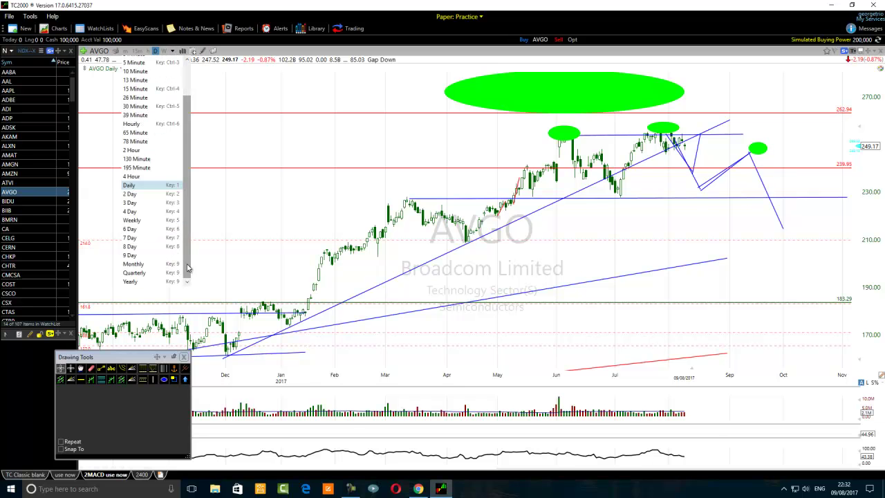
left_click(134, 264)
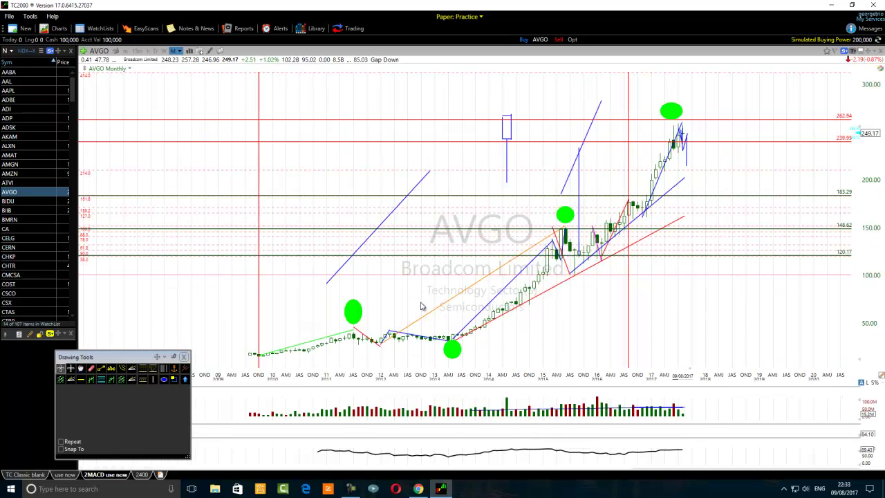
scroll(420, 307, "up", 2)
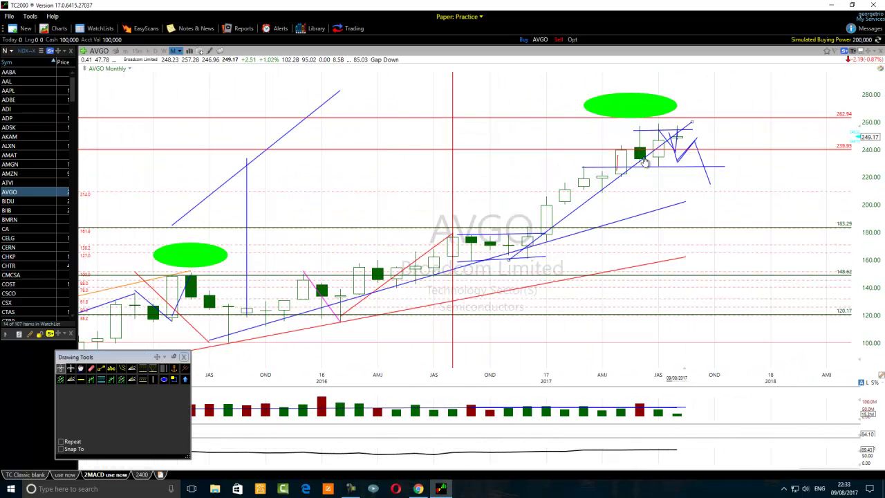
mouse_move(643, 161)
scroll(325, 270, "down", 2)
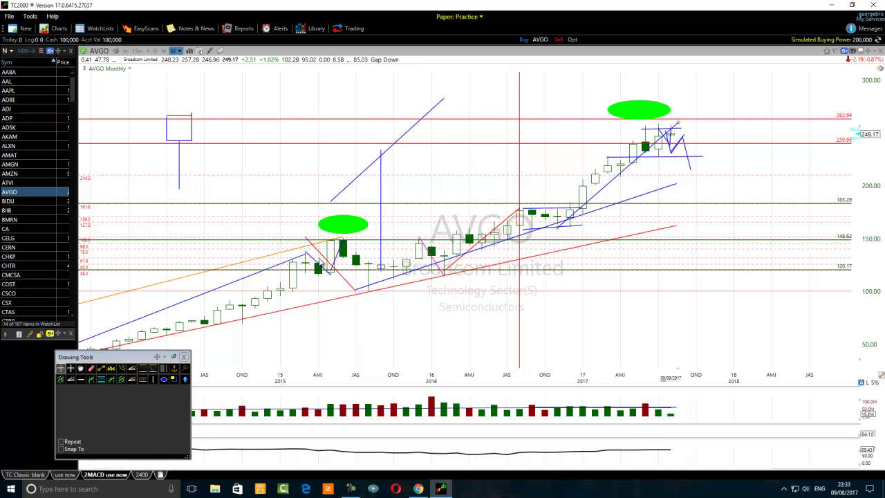
scroll(321, 267, "down", 1)
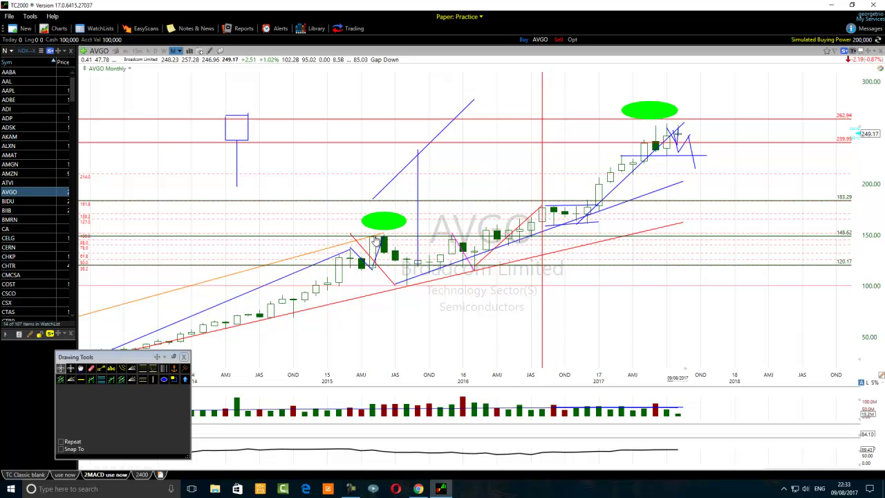
scroll(335, 298, "up", 2)
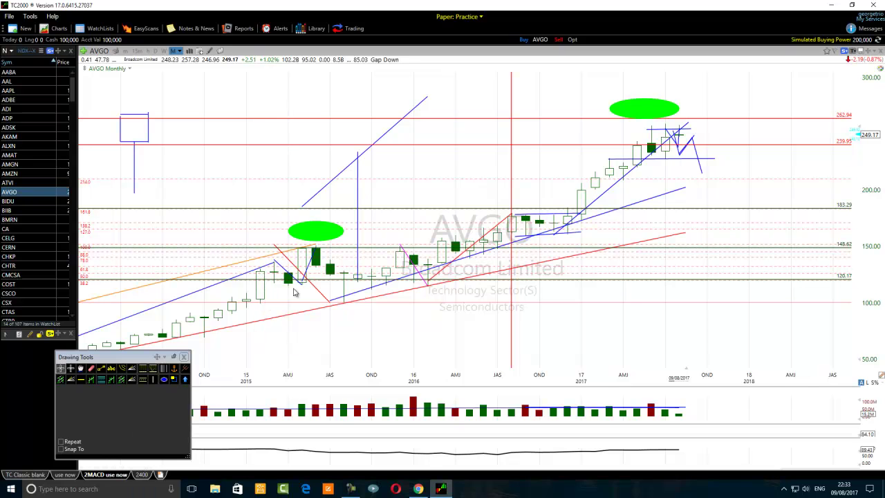
Step: Check the price data of the February and April 2015 monthly candles and examine the rise into the 2015 top
left_click(265, 291)
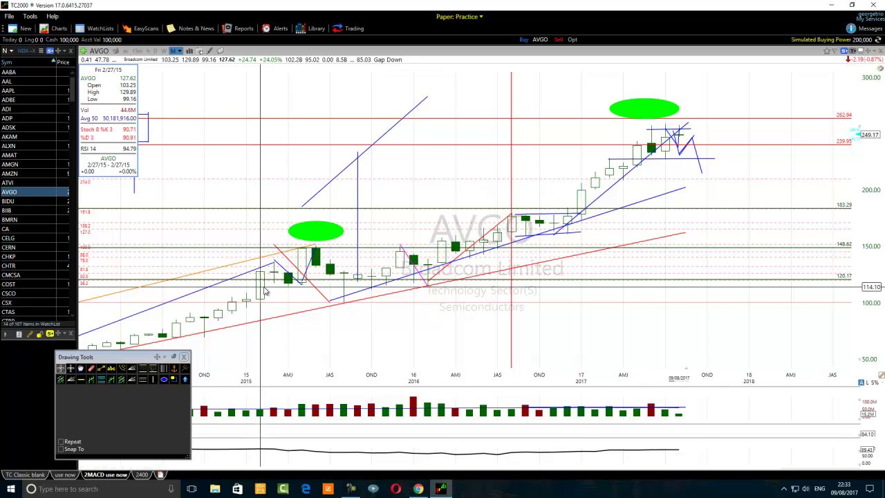
left_click_drag(264, 291, 262, 277)
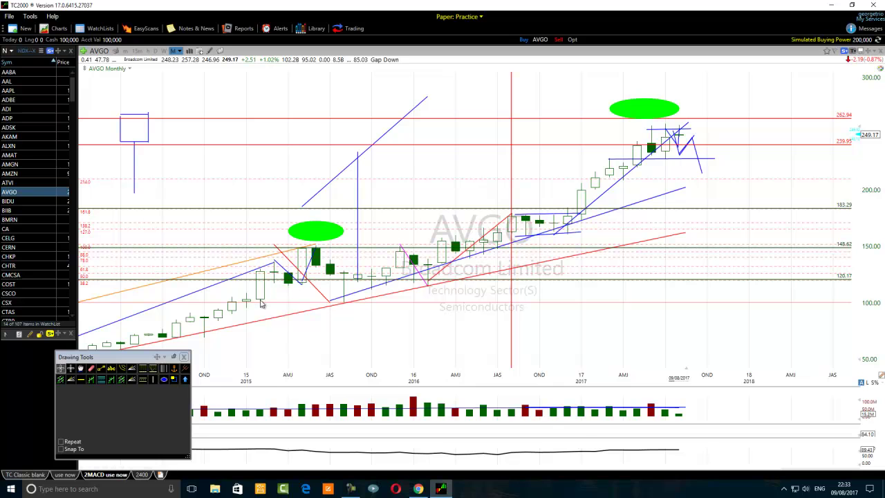
left_click(290, 290)
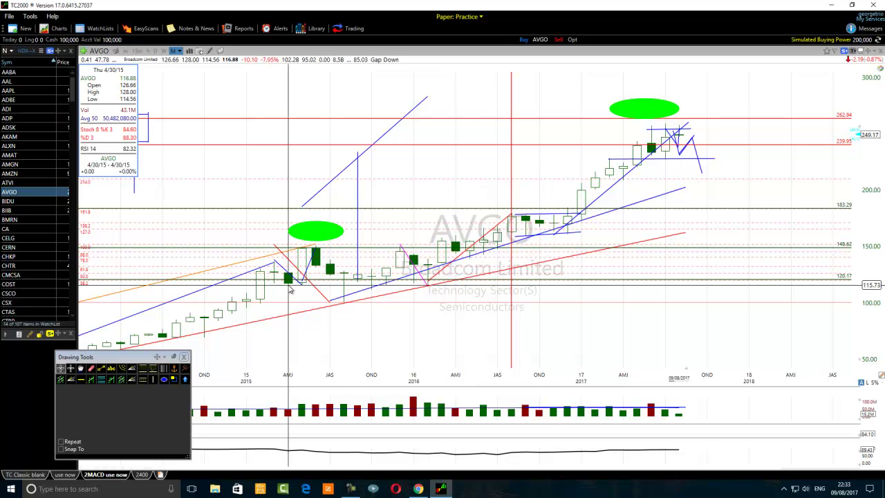
left_click_drag(290, 291, 293, 290)
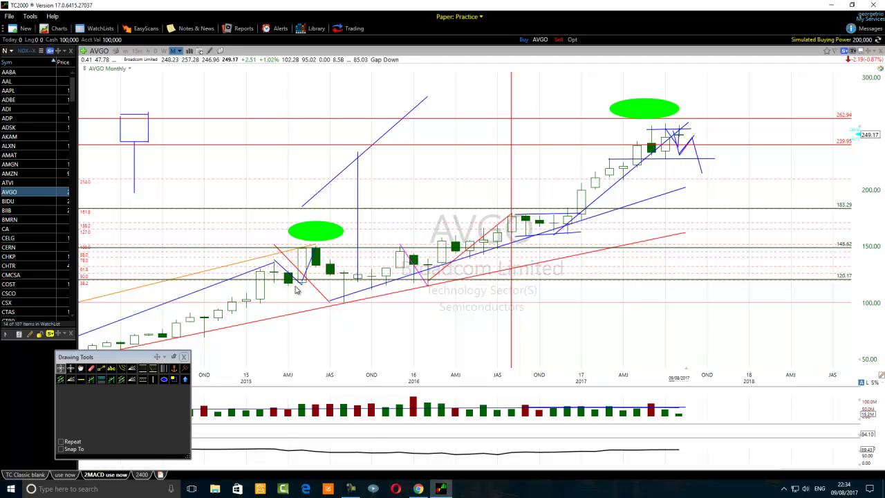
mouse_move(302, 251)
left_click(302, 274)
scroll(316, 271, "down", 2)
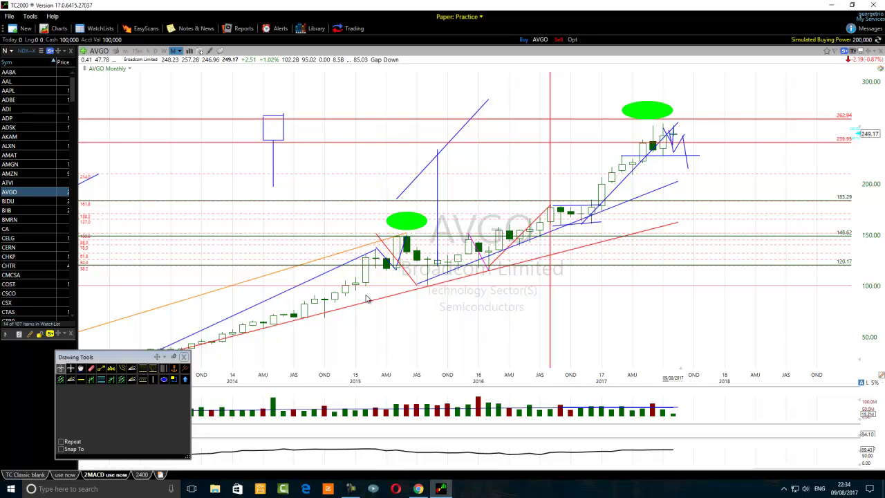
left_click(178, 53)
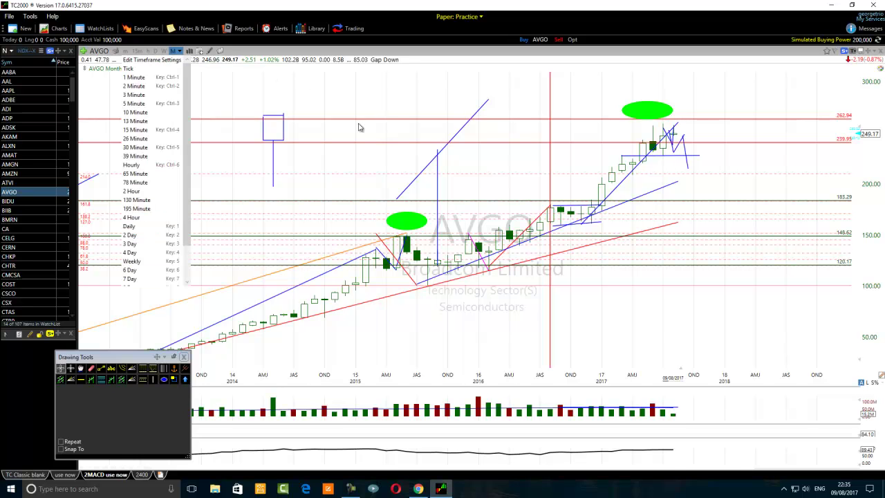
left_click(353, 490)
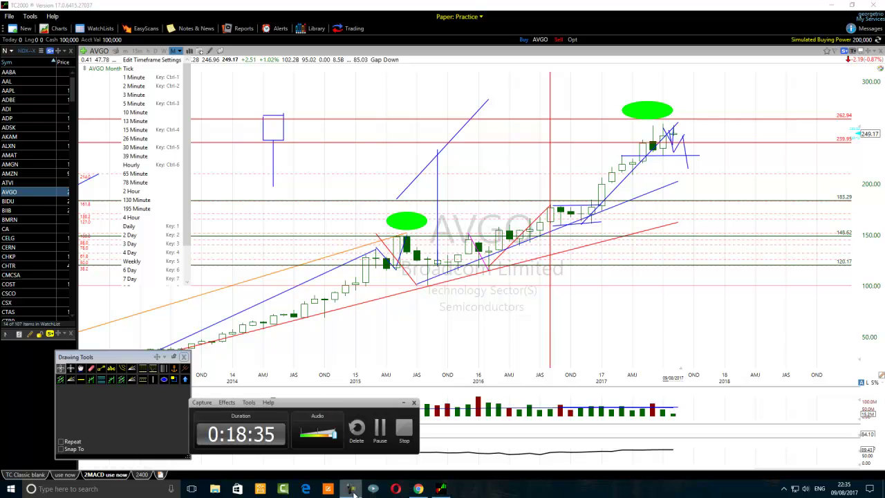
left_click_drag(315, 400, 380, 291)
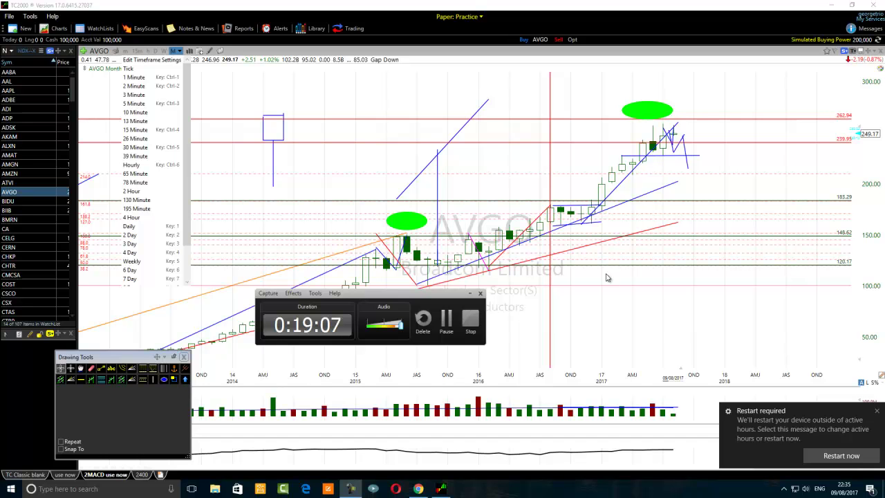
left_click(878, 412)
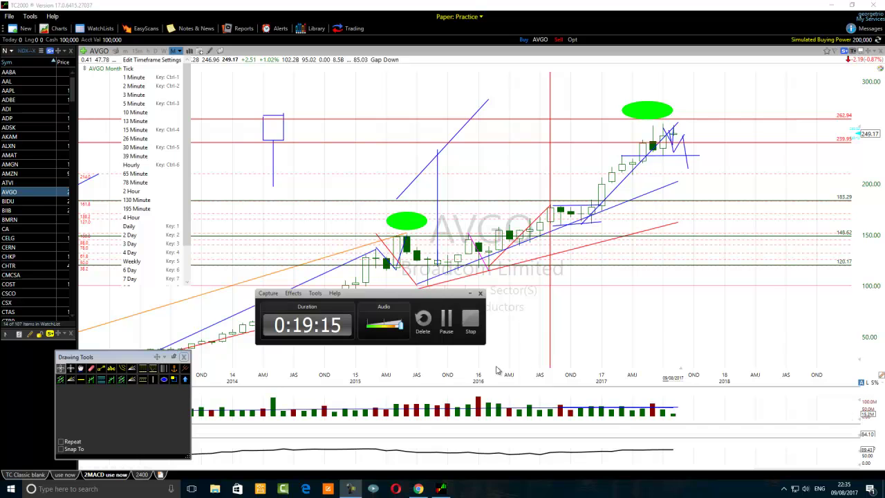